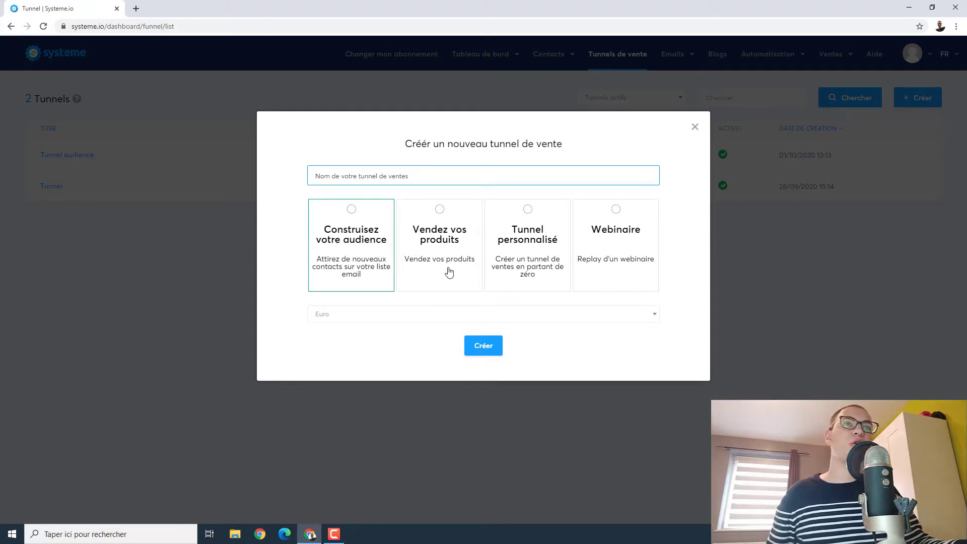
Step: Create a custom sales funnel (Tunnel personnalisé) named "Page de vente"
left_click(522, 227)
left_click(412, 172)
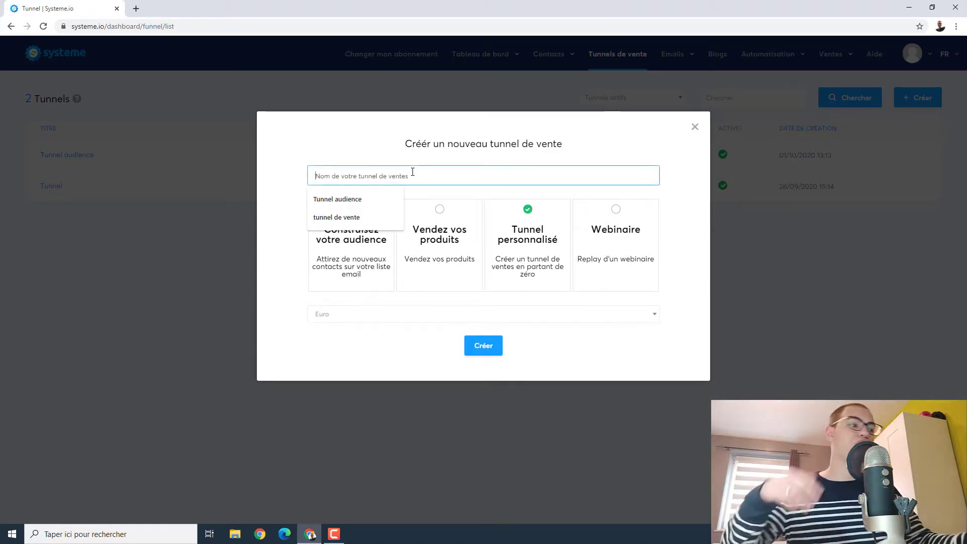
type("Page de ")
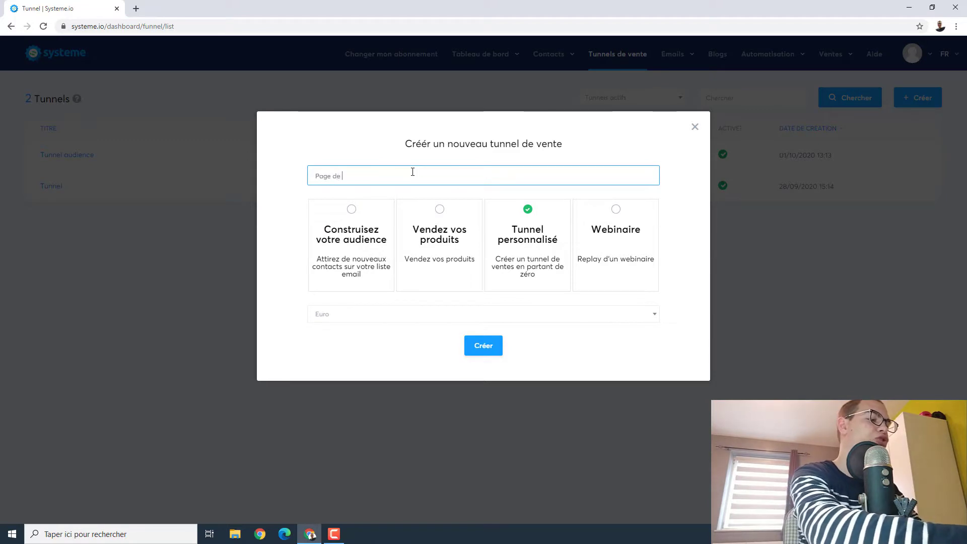
type("vente")
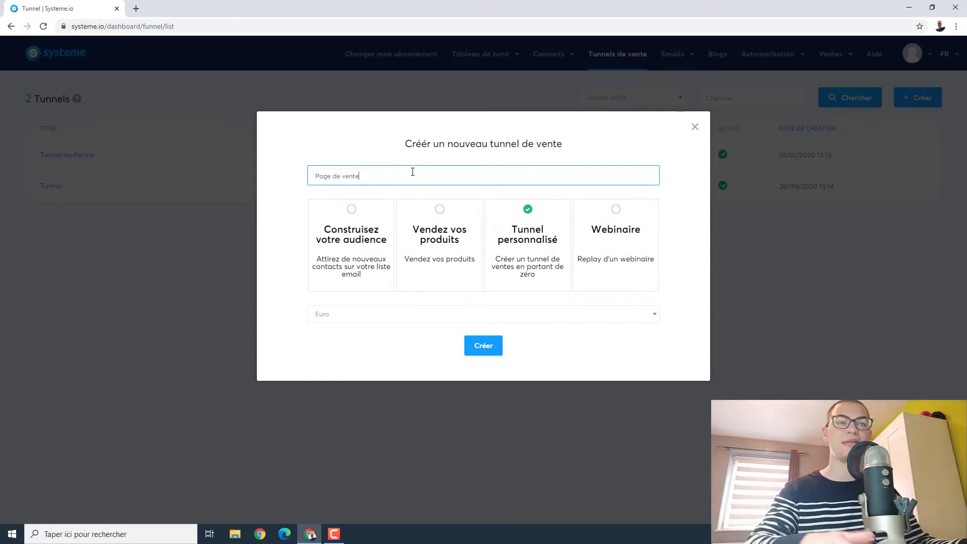
left_click(483, 347)
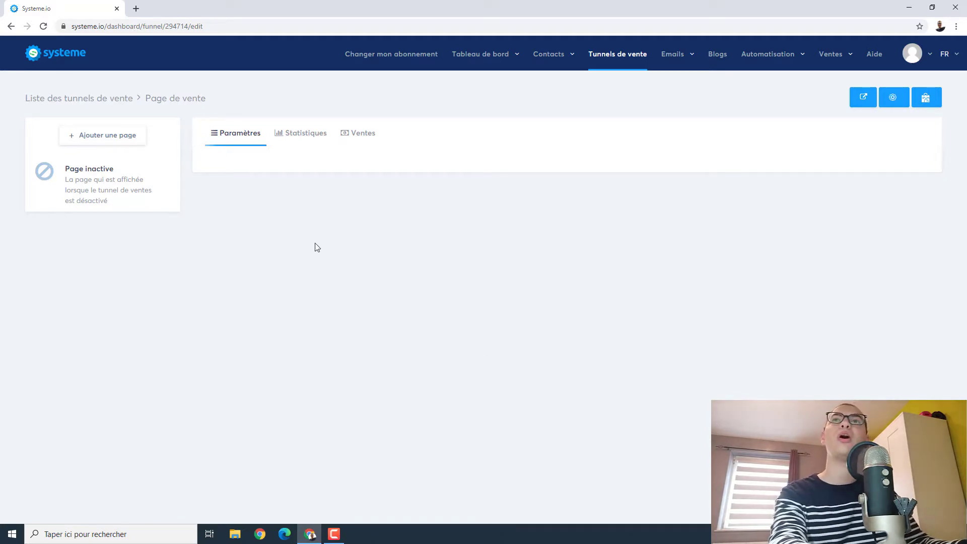
Step: Add a page named "Page de vente" to the funnel, with Page de vente from the Ventes group as its type
left_click(114, 145)
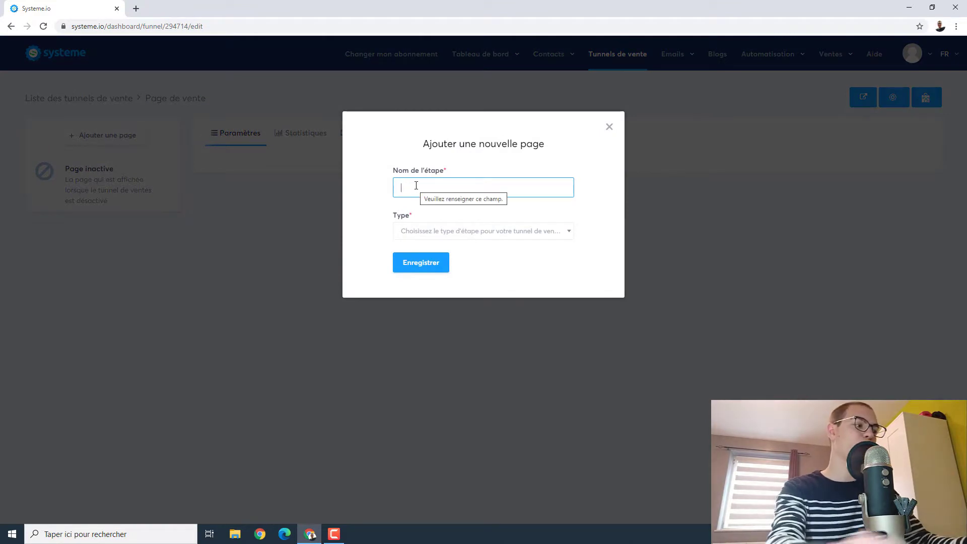
type("Page de vente")
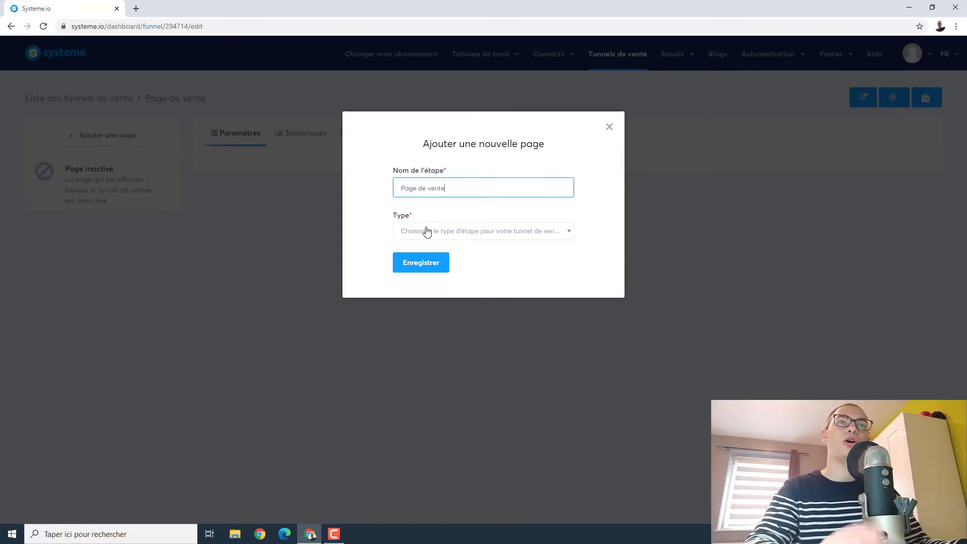
left_click(426, 232)
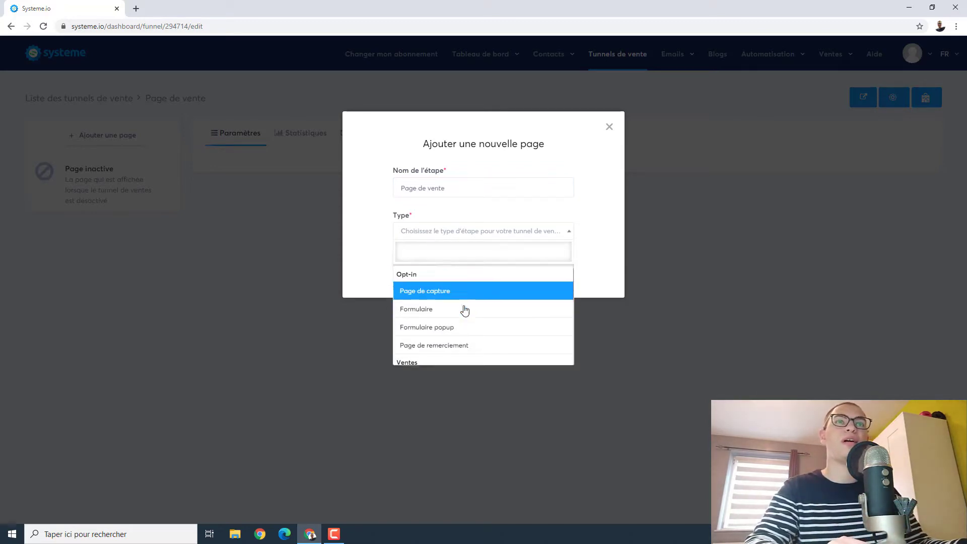
scroll(464, 310, "down", 1)
scroll(436, 330, "down", 4)
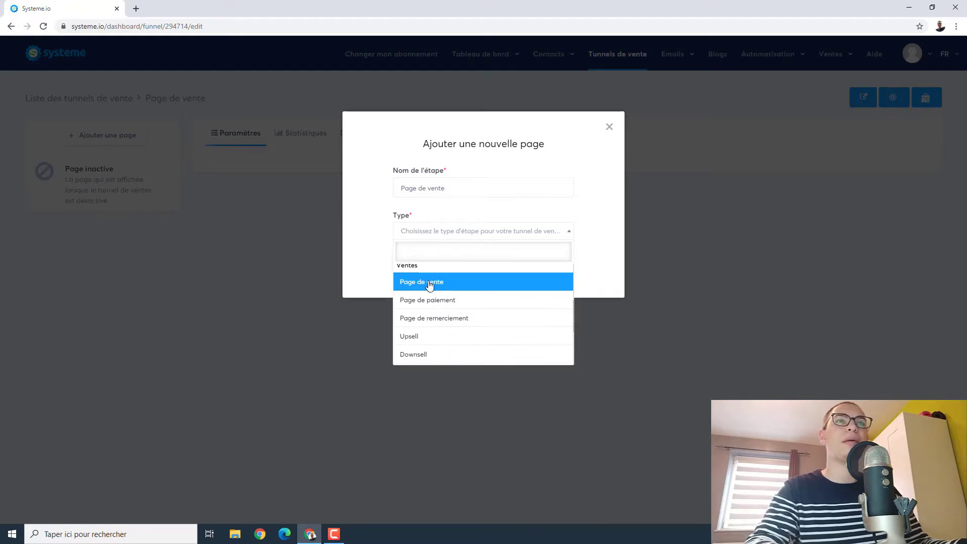
left_click(429, 283)
left_click(437, 264)
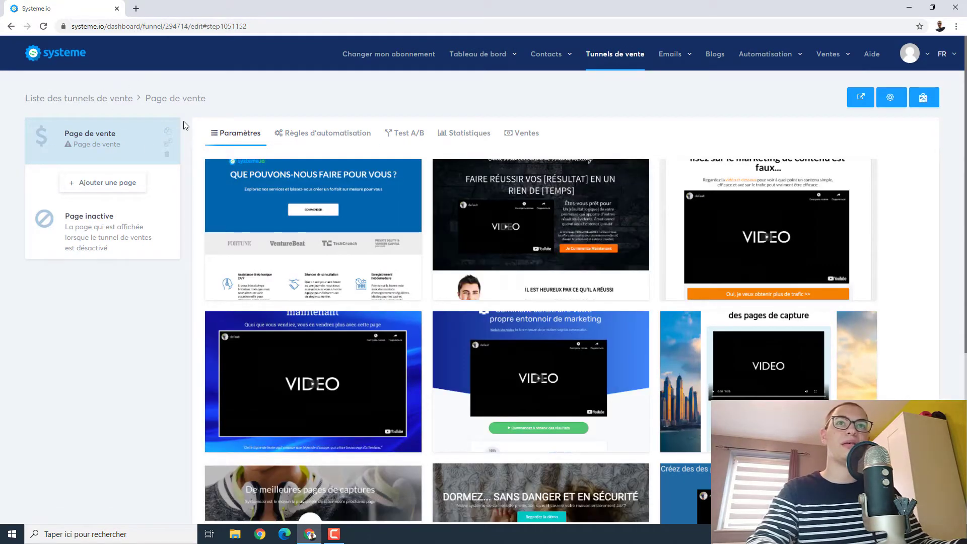
Step: Look through the whole gallery of sales page templates available for the new page
scroll(547, 311, "down", 5)
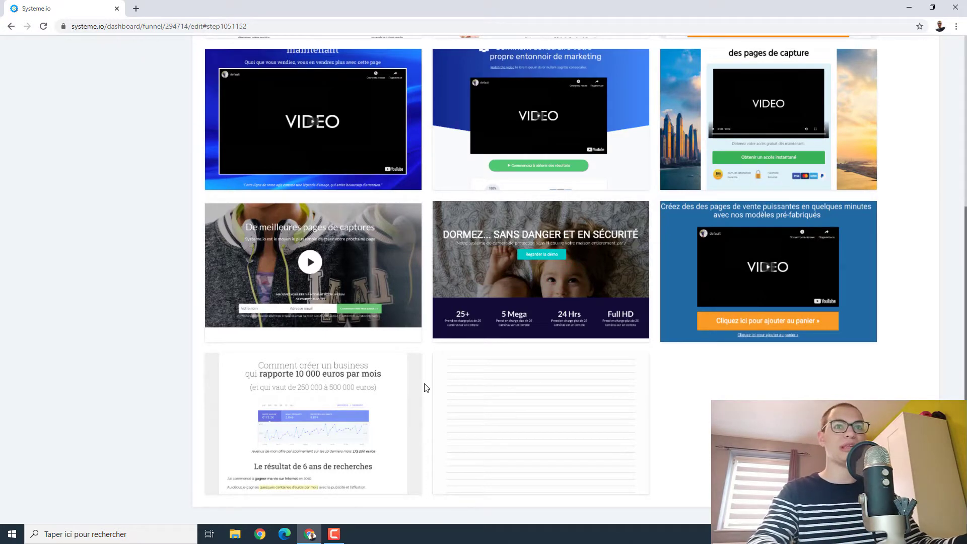
scroll(426, 388, "up", 5)
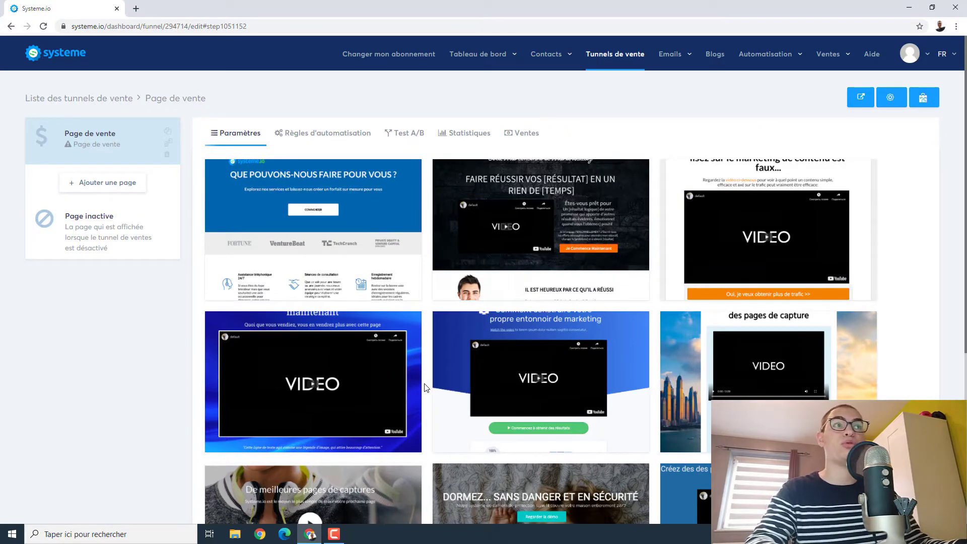
scroll(463, 377, "down", 3)
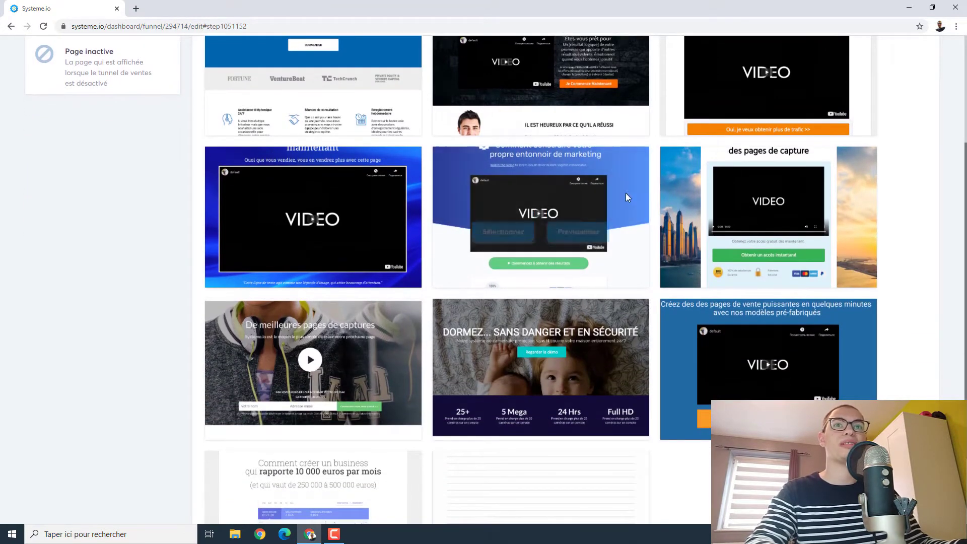
scroll(401, 293, "down", 2)
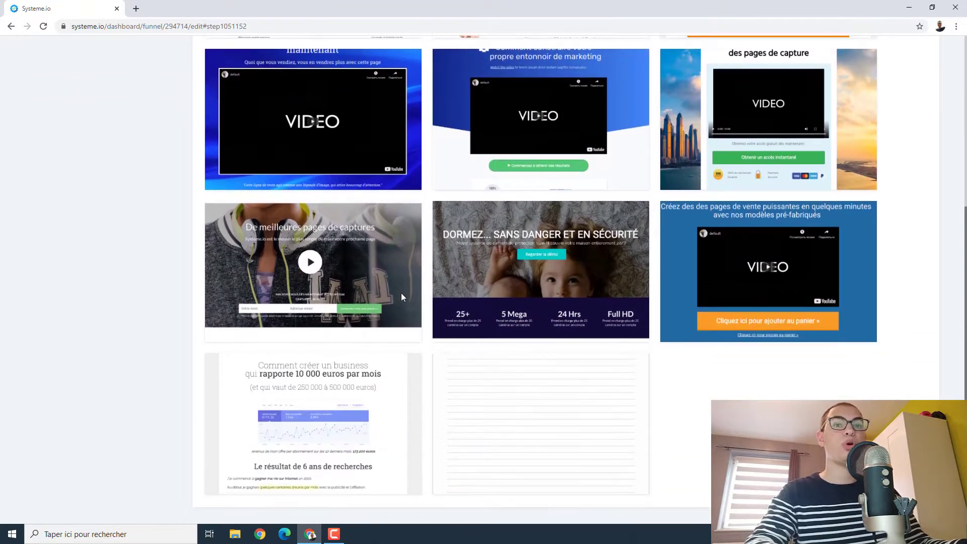
scroll(401, 292, "up", 5)
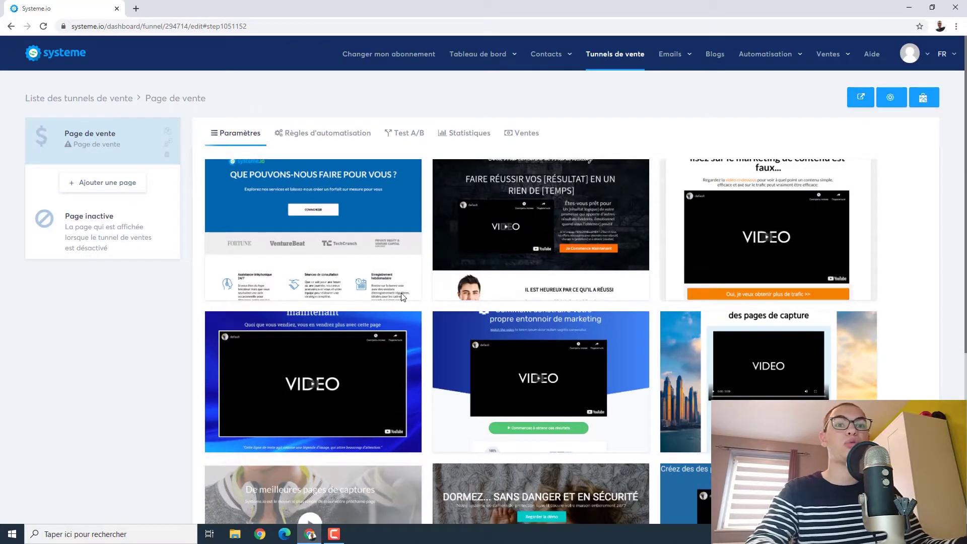
mouse_move(402, 296)
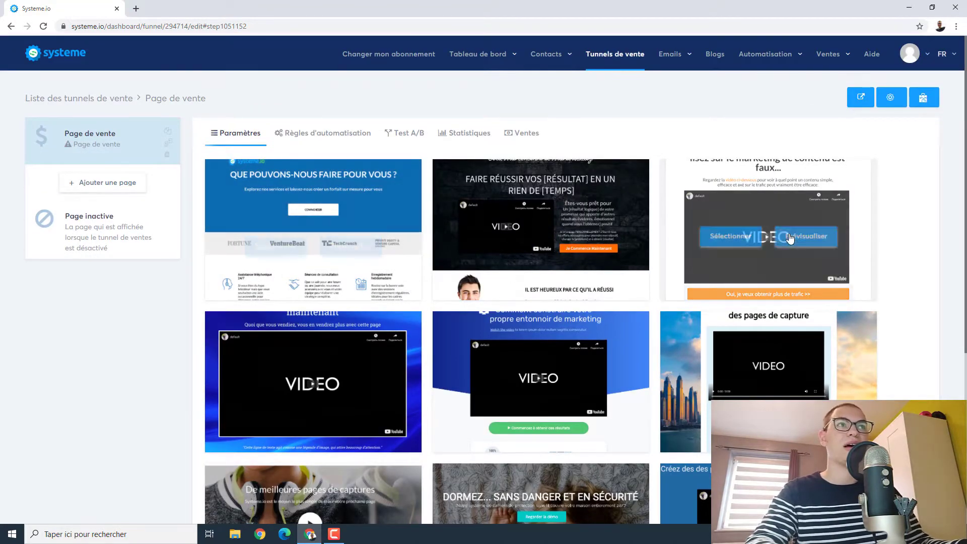
Step: Preview the content-marketing video template with the orange "Oui, je veux obtenir plus de trafic" button, then close the preview
left_click(806, 231)
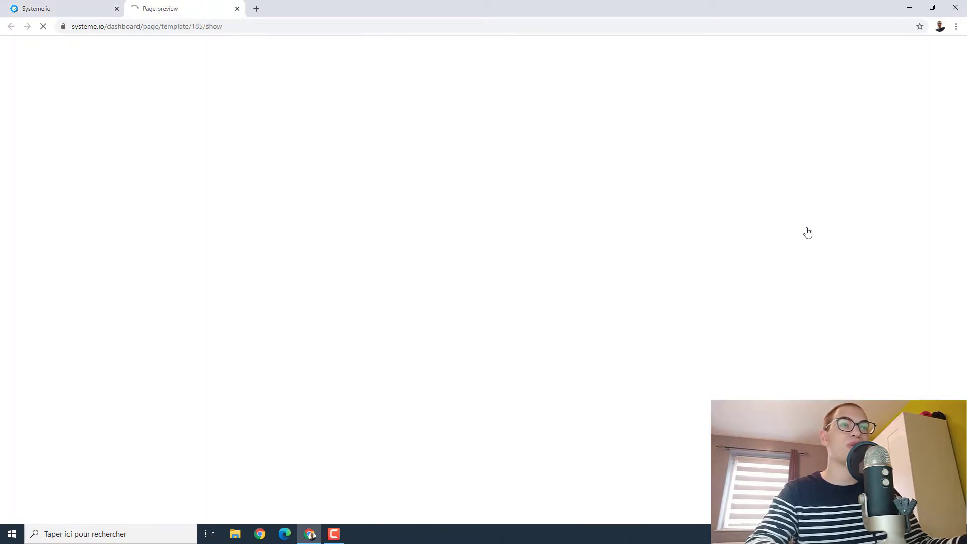
scroll(494, 337, "down", 2)
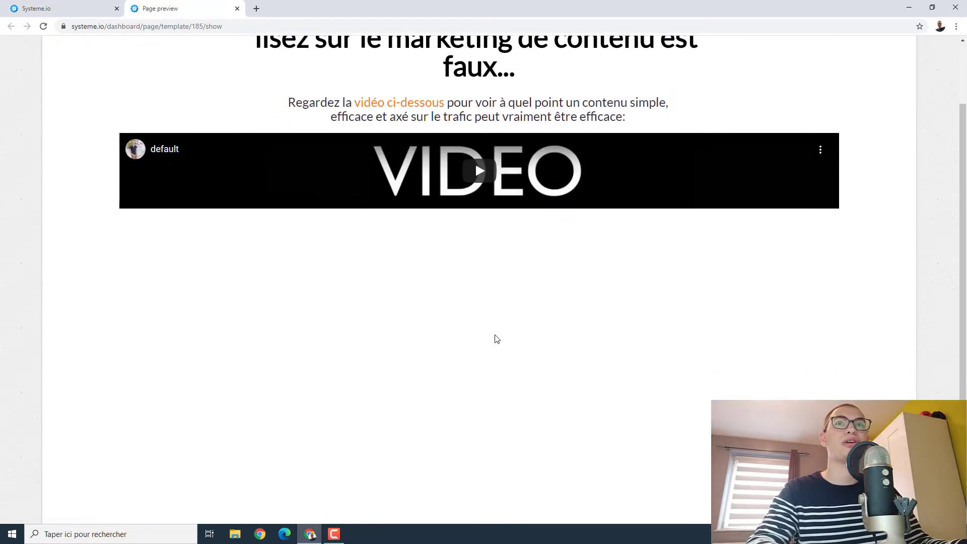
scroll(410, 373, "down", 3)
scroll(410, 373, "down", 1)
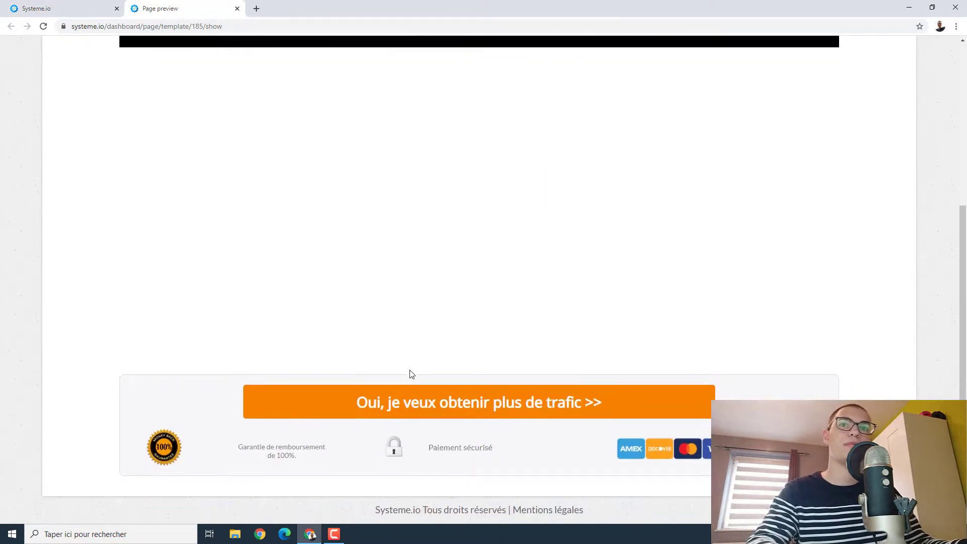
scroll(410, 374, "up", 5)
left_click(55, 7)
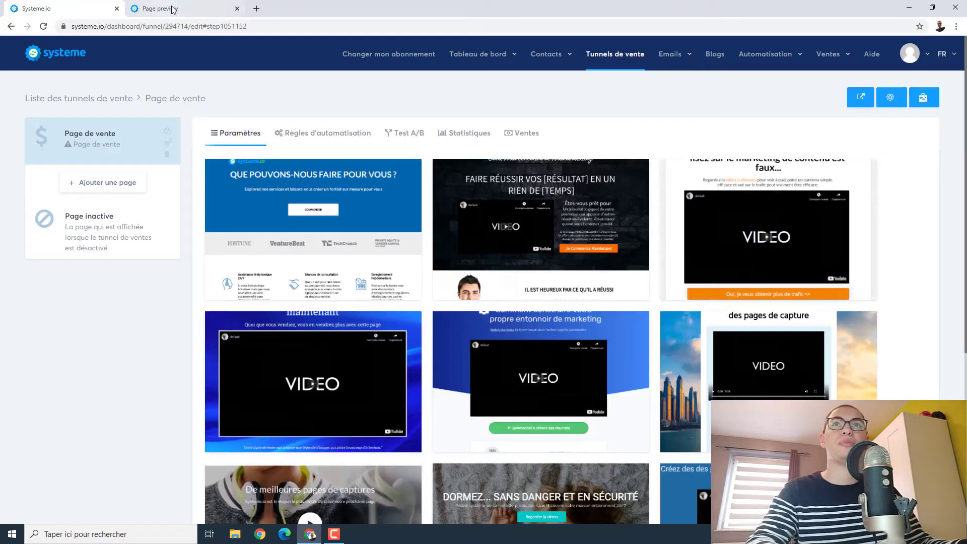
left_click(237, 8)
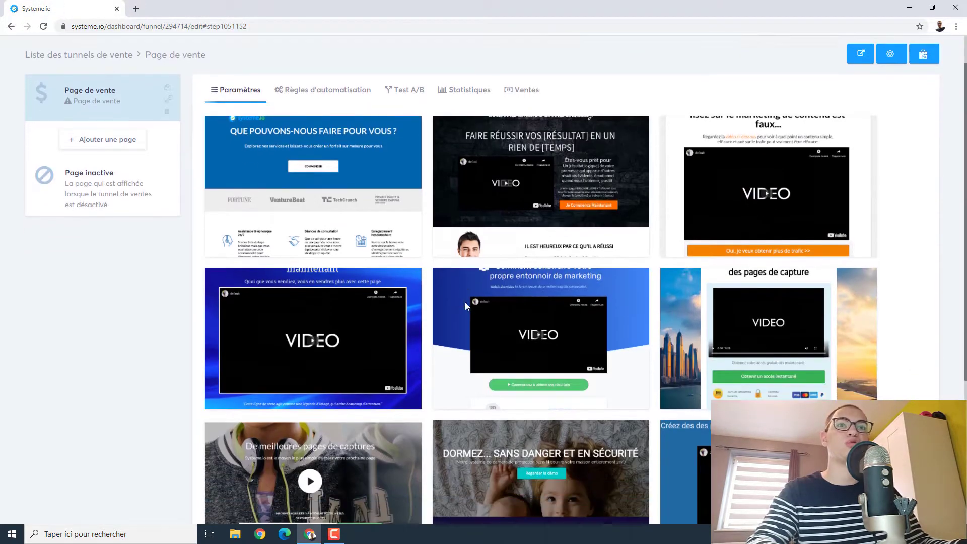
Step: Preview the long-form text template "Comment créer un business qui rapporte 10 000 euros par mois" and close the preview
scroll(464, 302, "down", 5)
left_click(364, 419)
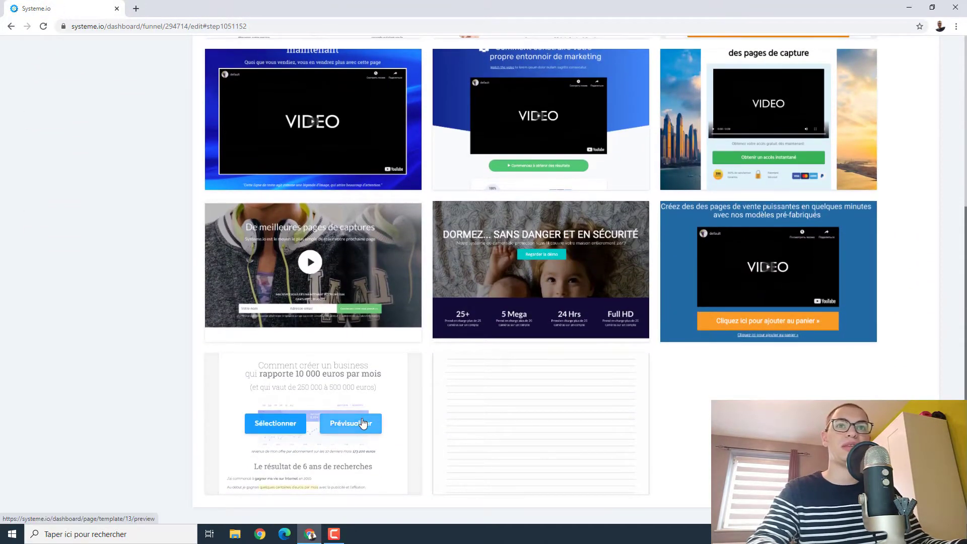
scroll(554, 261, "down", 7)
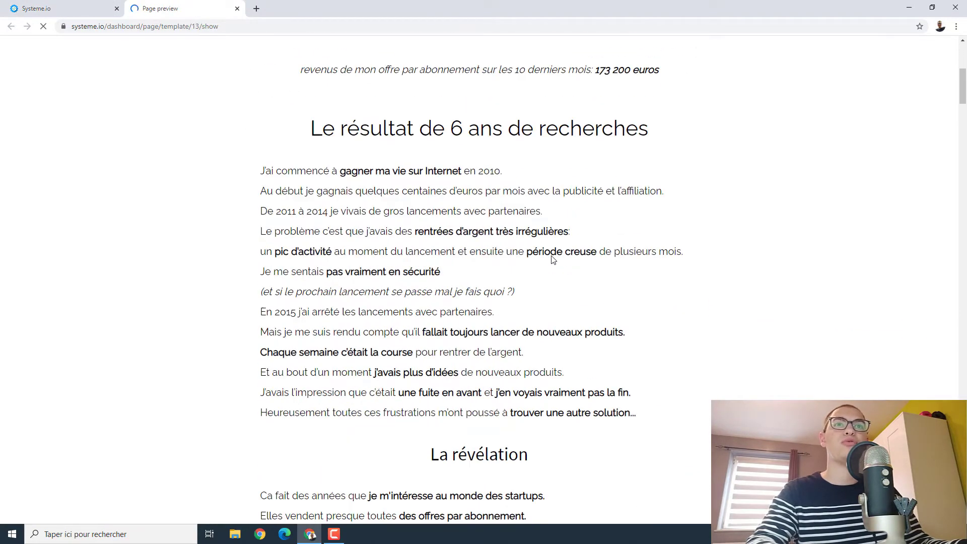
scroll(553, 259, "up", 8)
scroll(553, 259, "down", 20)
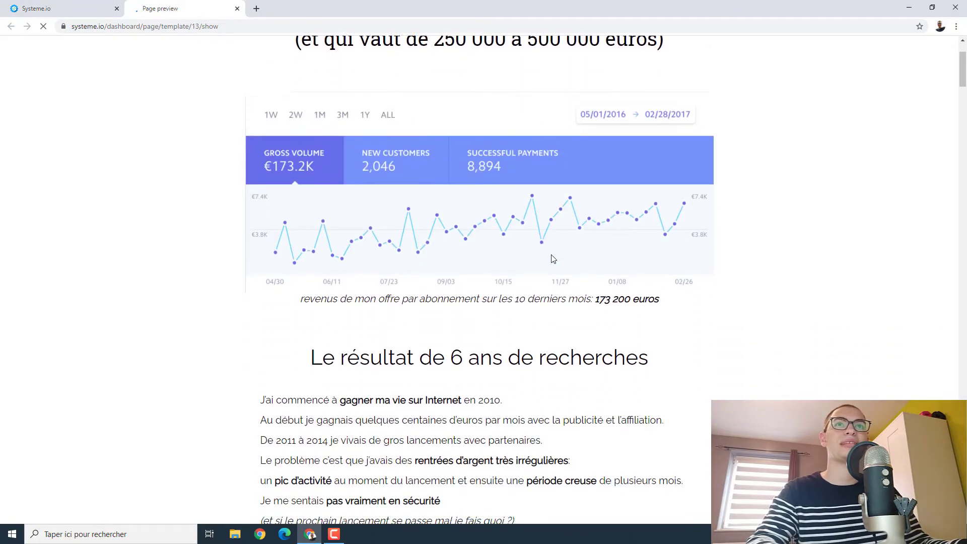
scroll(552, 259, "down", 20)
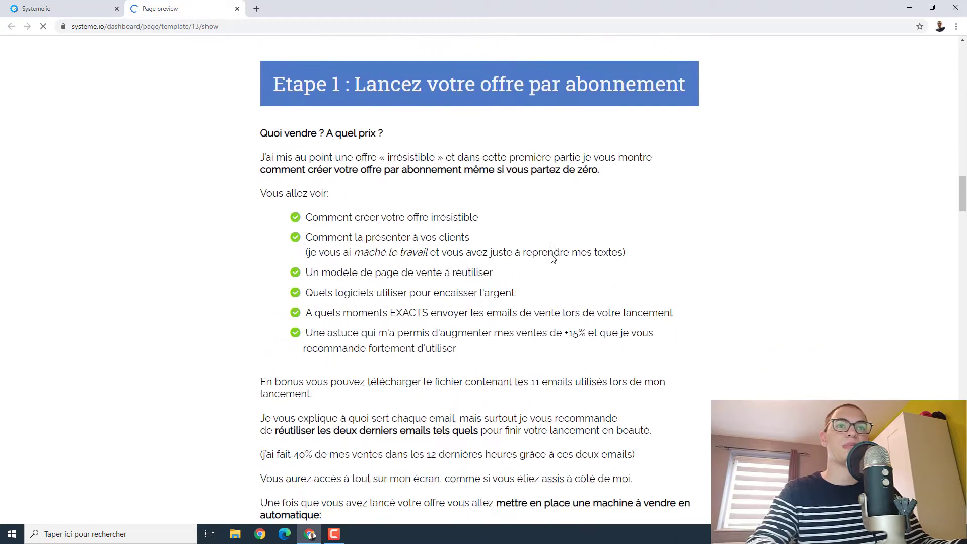
left_click(238, 8)
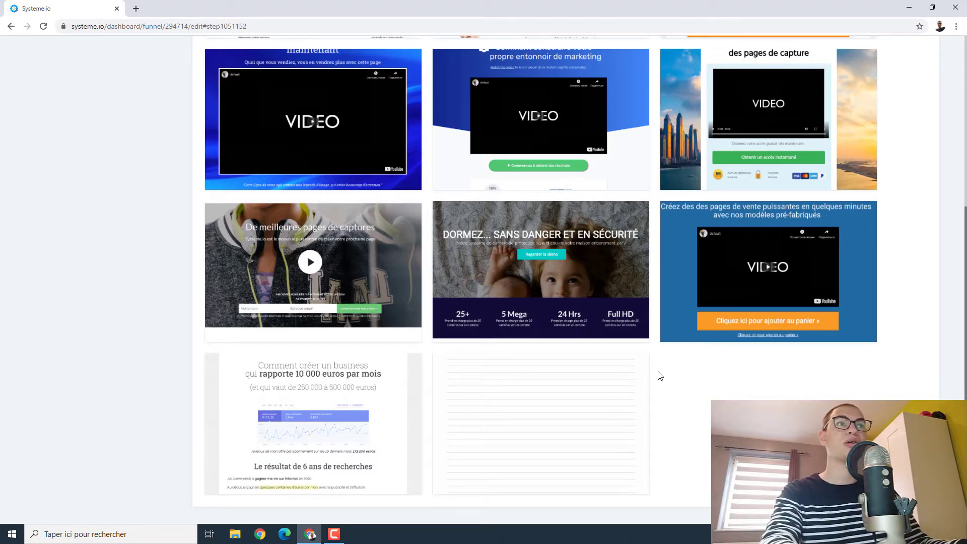
Step: Apply the dark "Faire réussir vos [résultat] en un rien de [temps]" template to the sales page and open it in the page editor
scroll(660, 376, "up", 1)
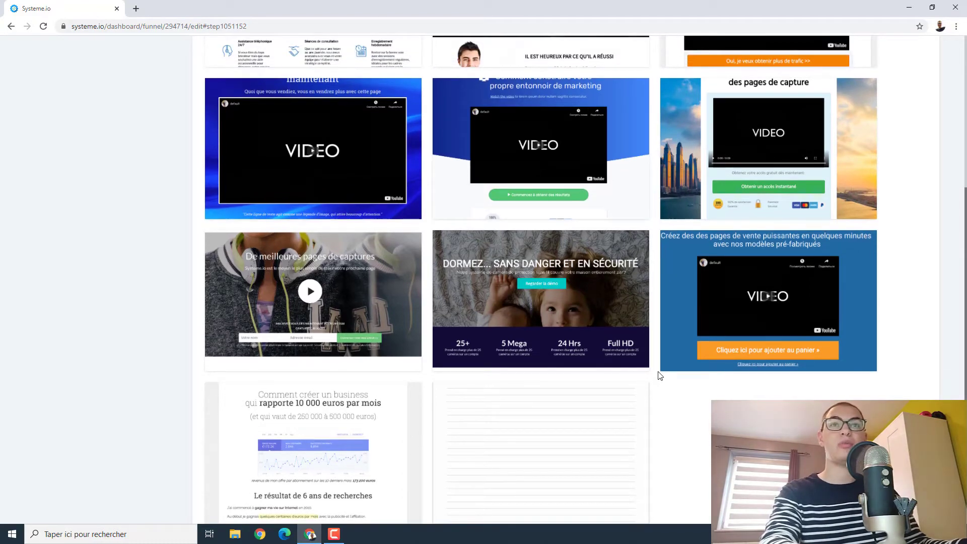
scroll(659, 376, "up", 5)
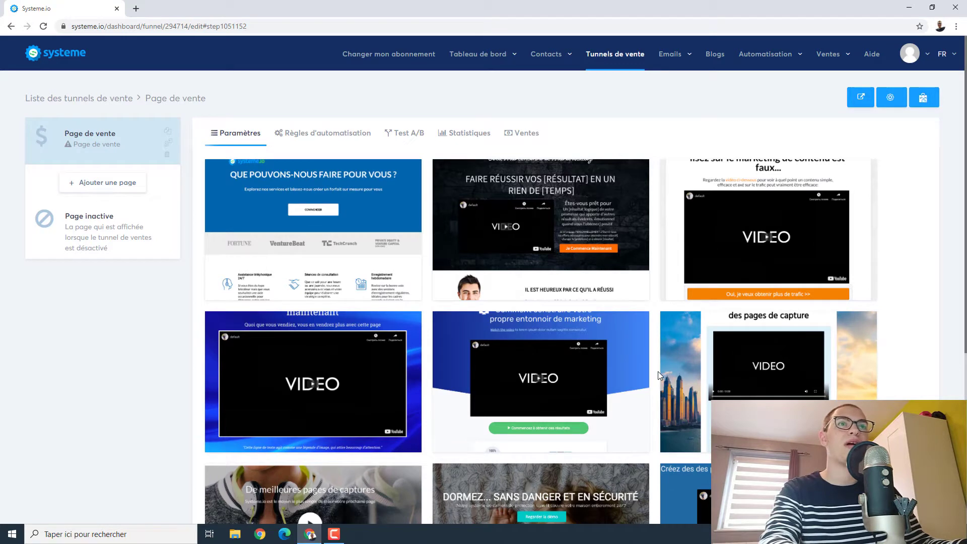
right_click(658, 371)
left_click(658, 173)
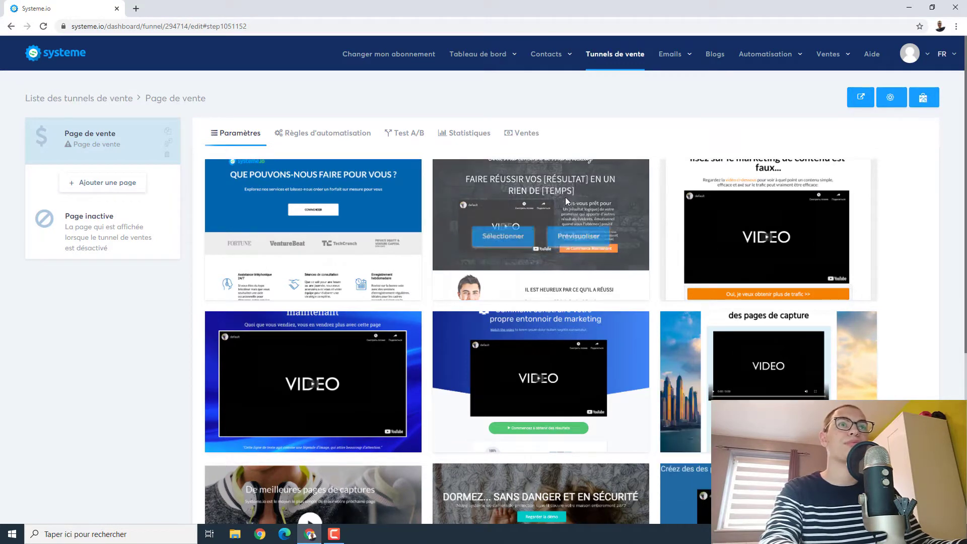
left_click(515, 229)
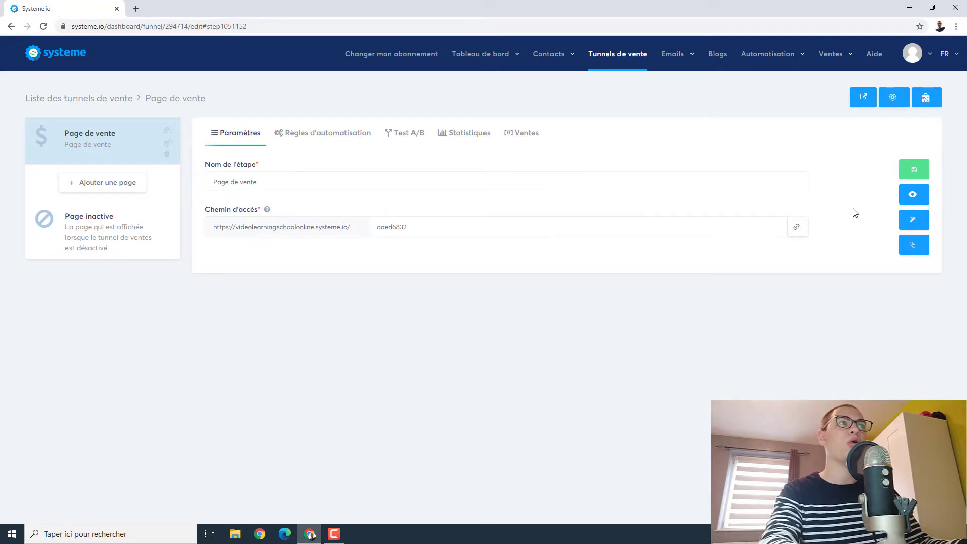
left_click(915, 219)
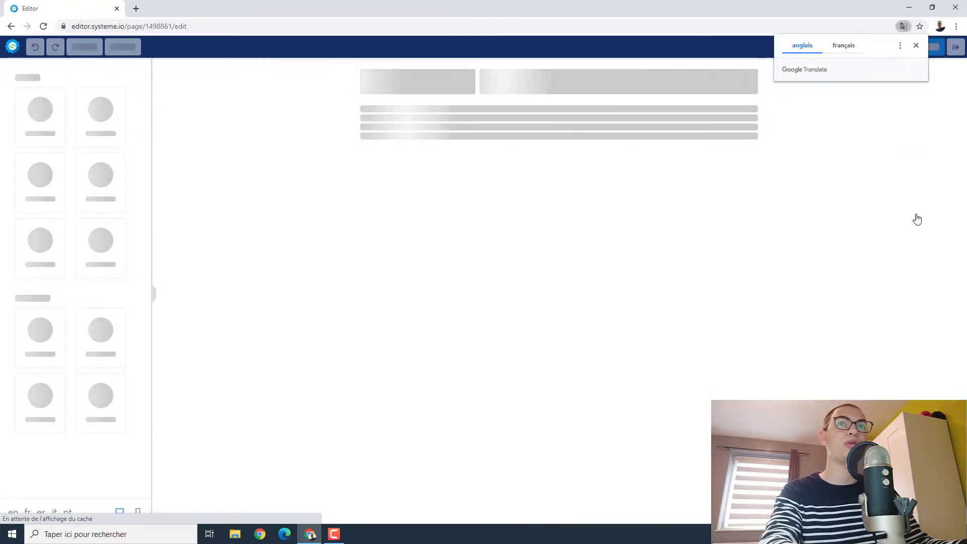
left_click(916, 45)
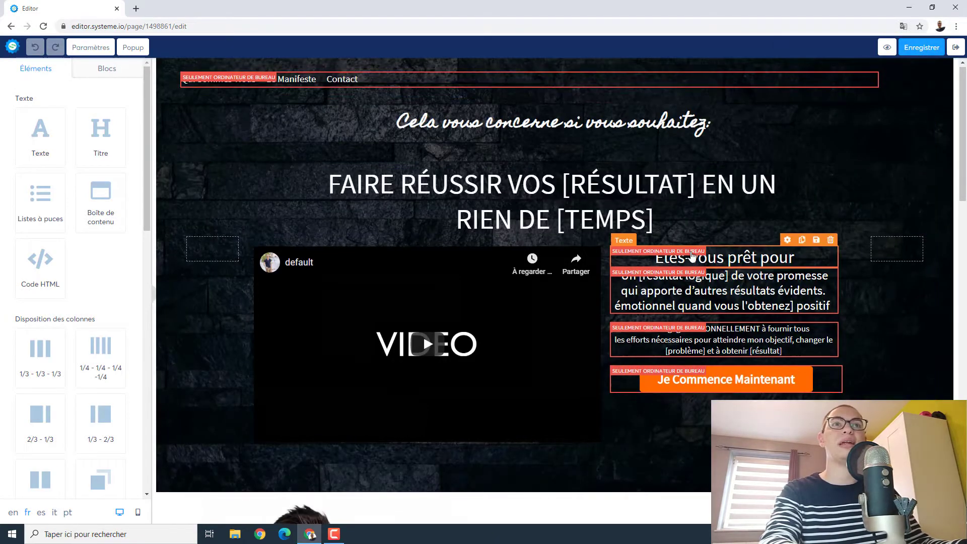
Step: Review the template's sections and delete the navigation menu above the heading "Cela vous concerne si vous souhaitez"
scroll(692, 257, "down", 2)
scroll(692, 257, "down", 15)
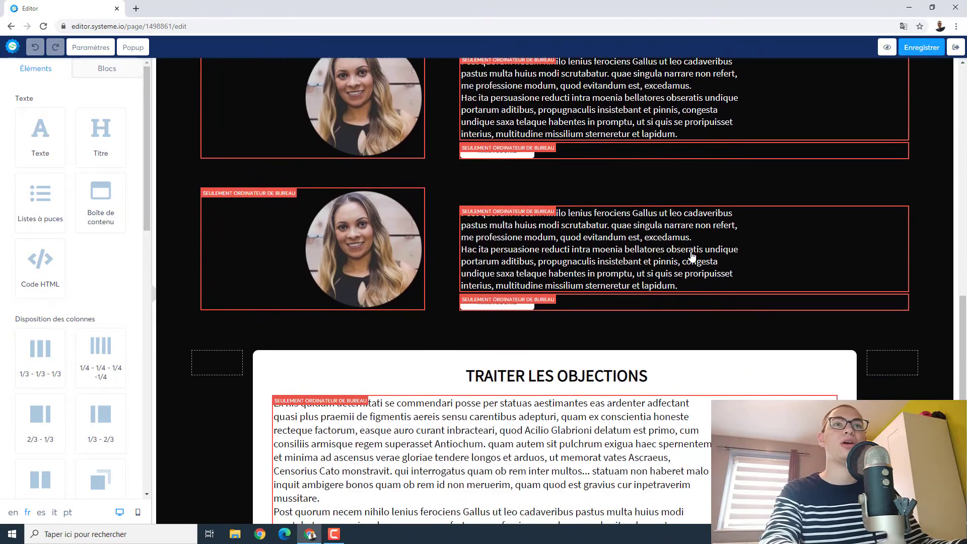
scroll(692, 257, "up", 17)
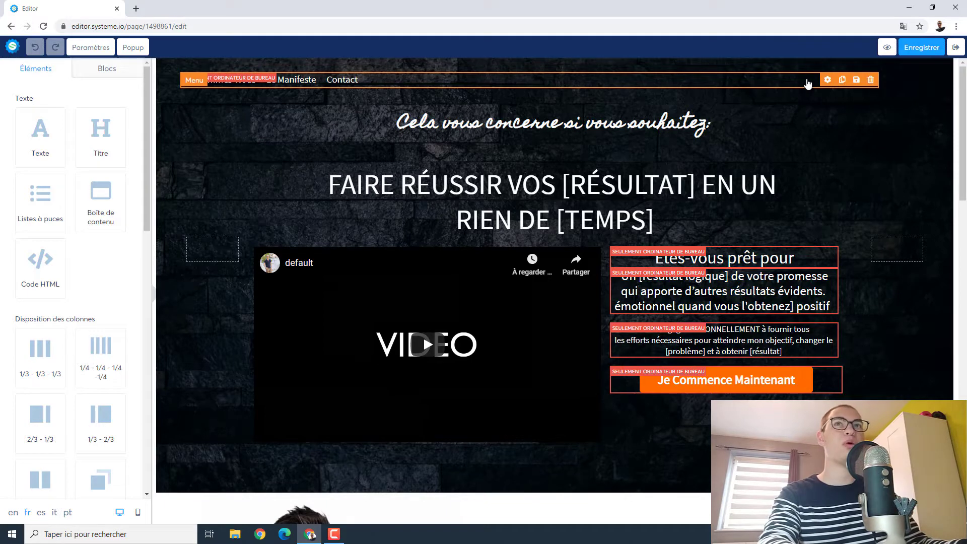
left_click(870, 81)
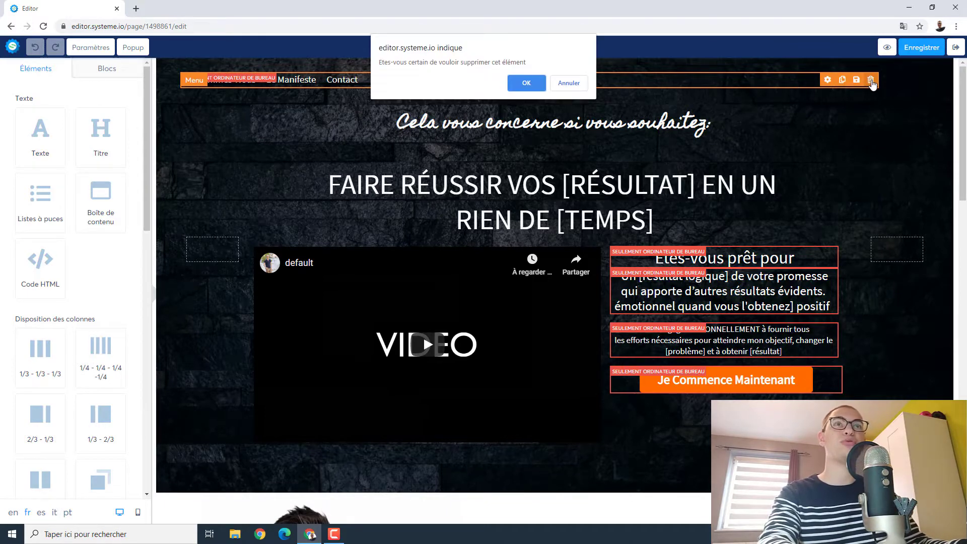
left_click(522, 87)
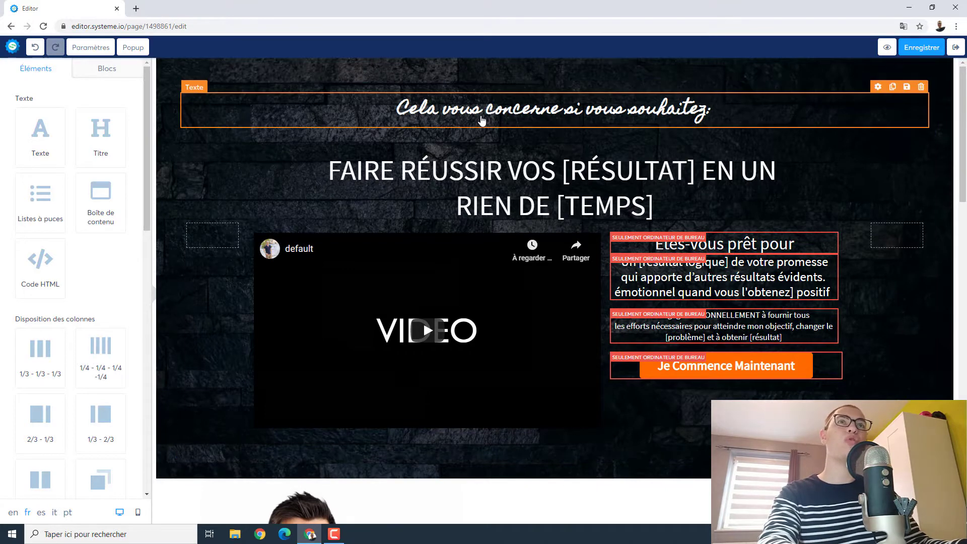
Step: Replace the heading "Cela vous concerne si vous souhaitez" with "Titre" and set its text size to 42
left_click(482, 120)
left_click_drag(397, 110, 721, 113)
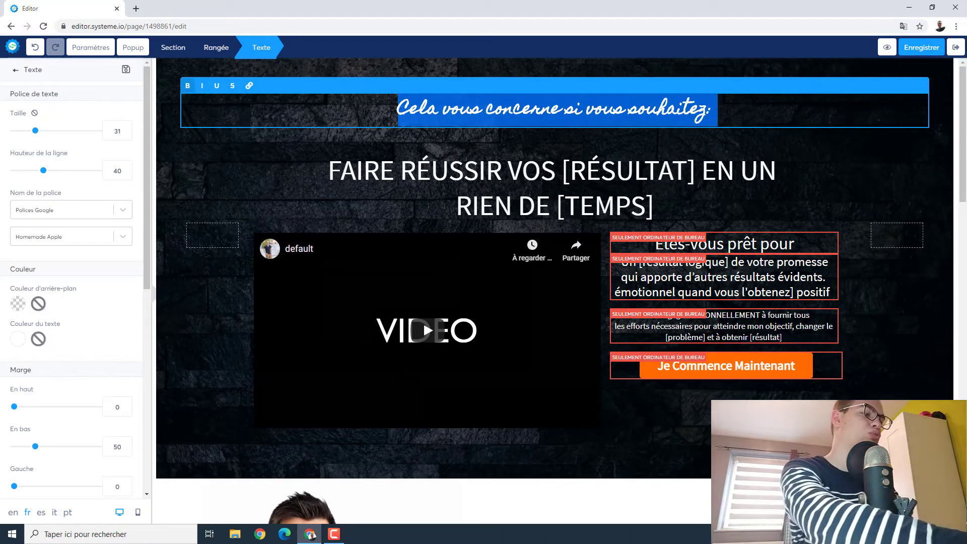
type("Titre")
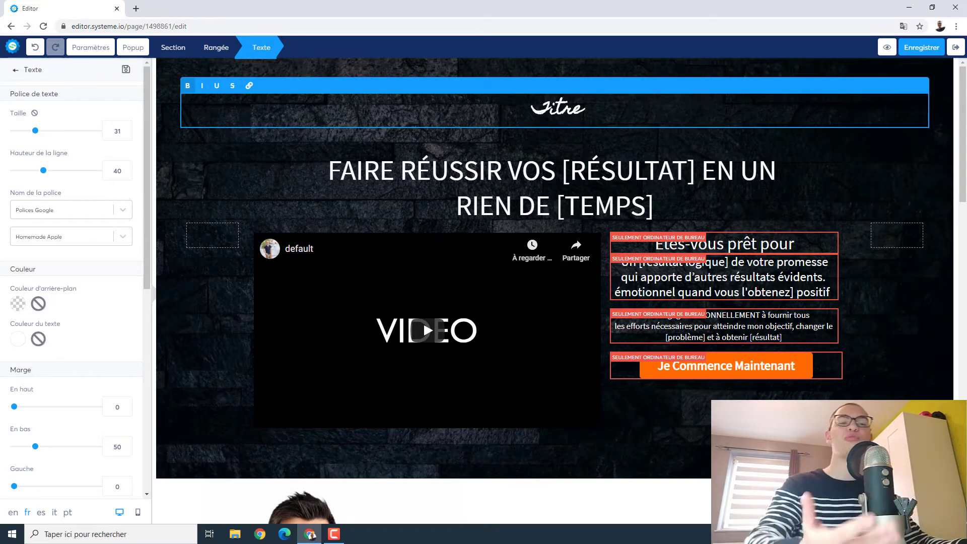
left_click_drag(583, 109, 533, 109)
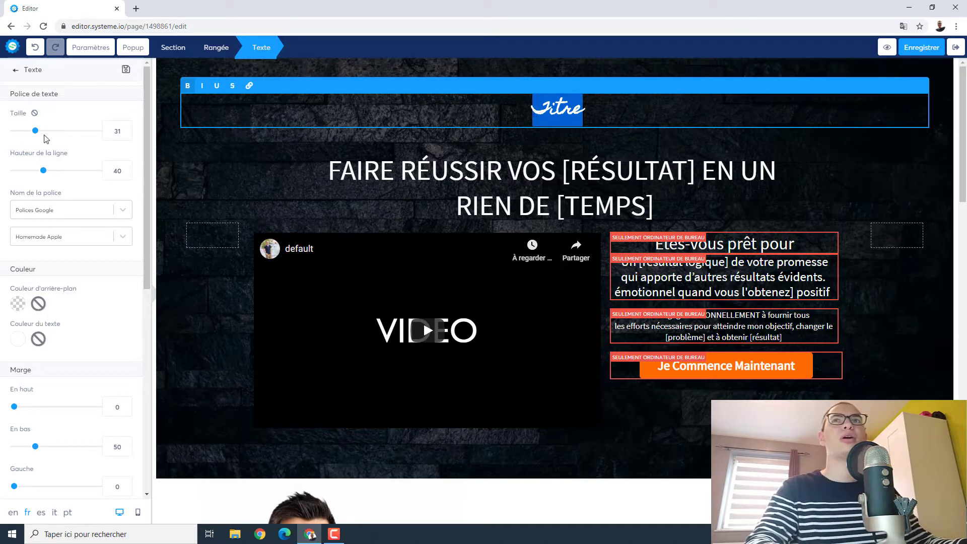
left_click_drag(36, 132, 45, 132)
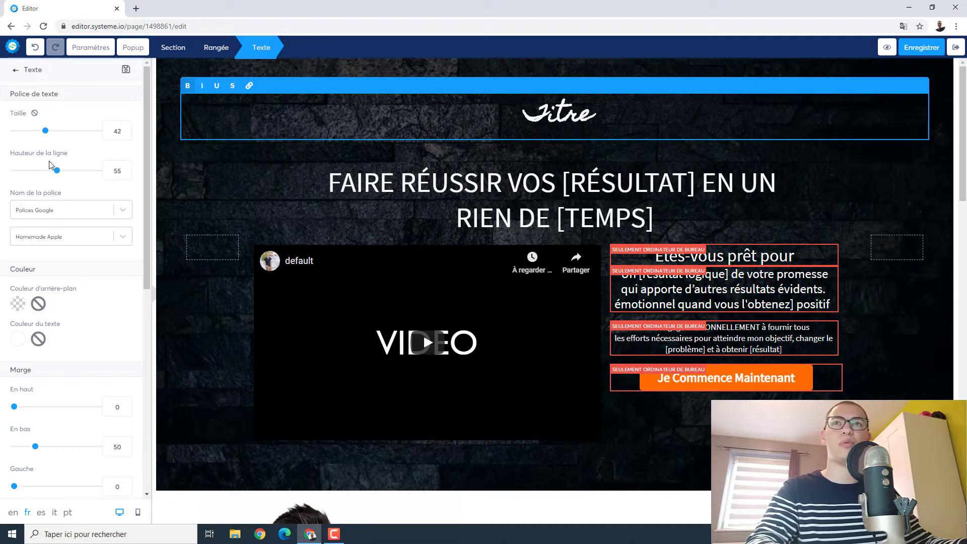
Step: Change the font of the "Titre" heading to the Google font Open Sans
left_click(45, 235)
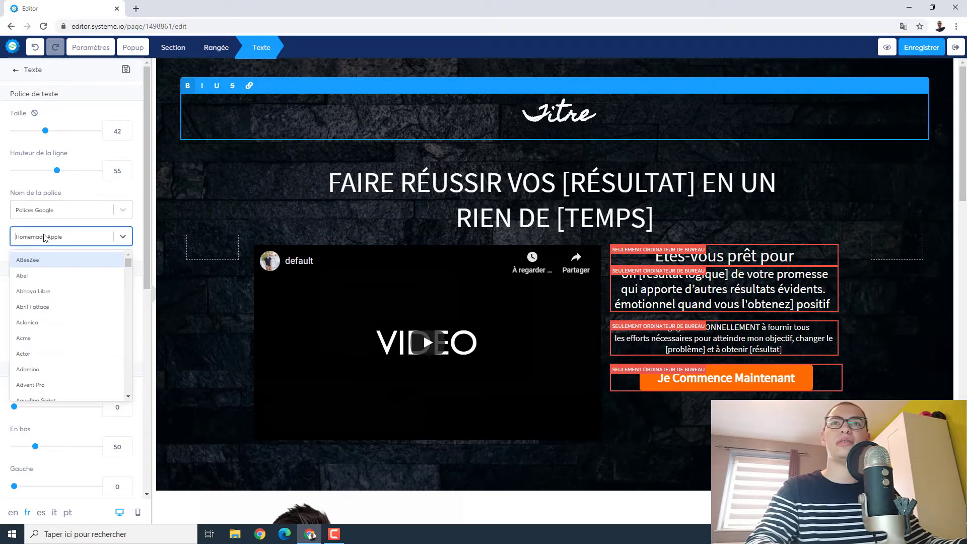
type("op")
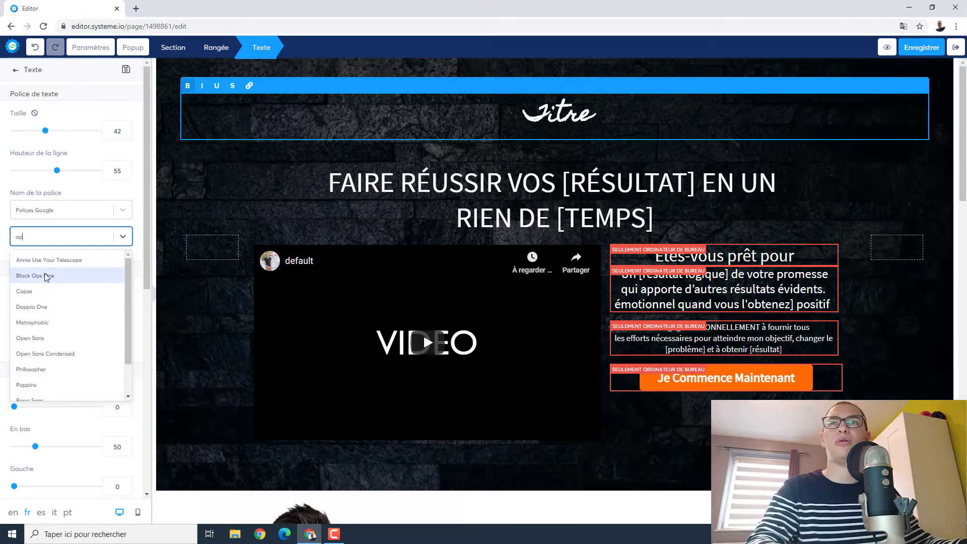
type("en")
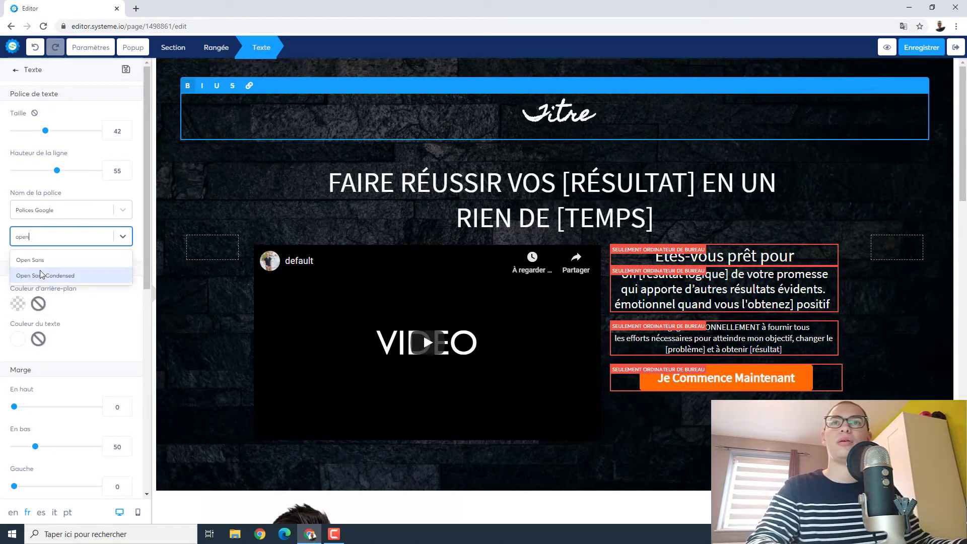
left_click(44, 262)
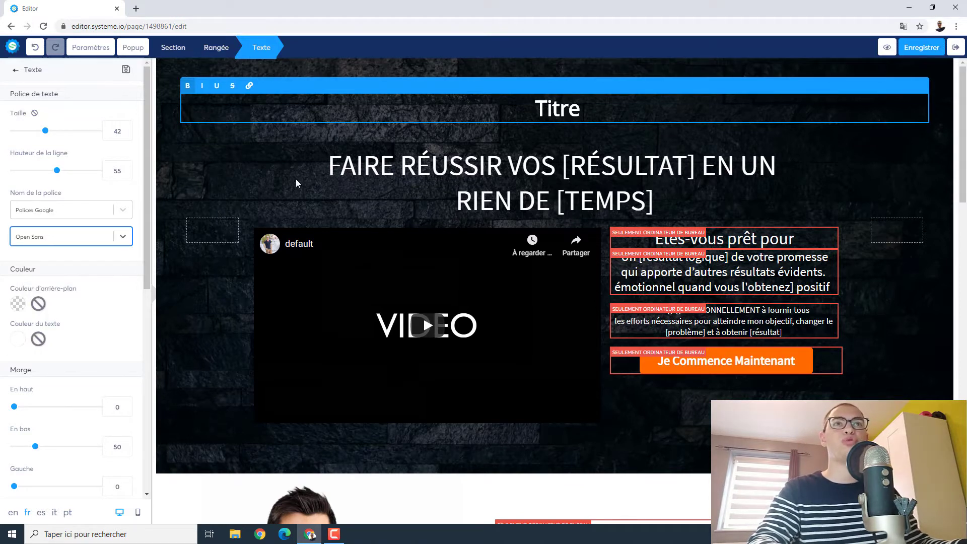
left_click(319, 174)
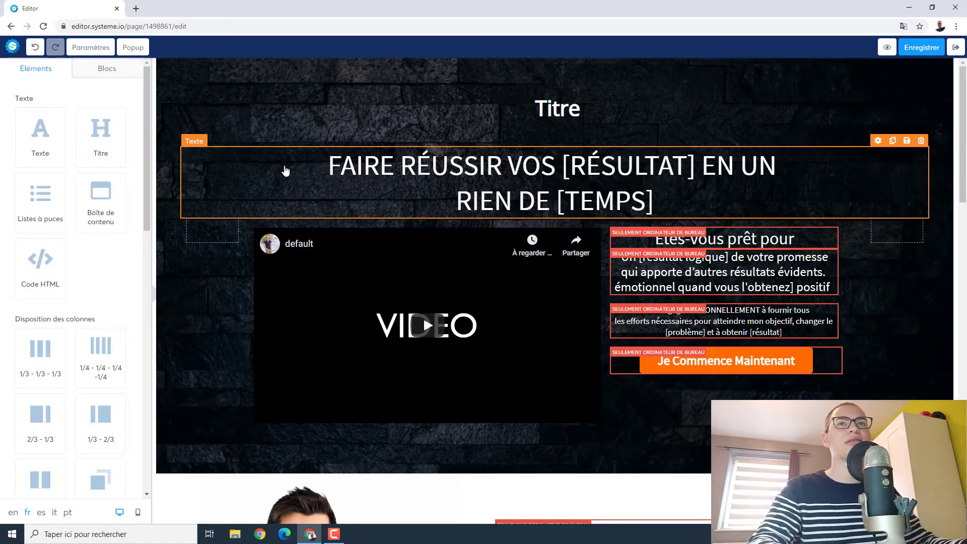
Step: Delete the video in the first section and add a new Video element in the emptied column
scroll(285, 171, "down", 1)
left_click(470, 334)
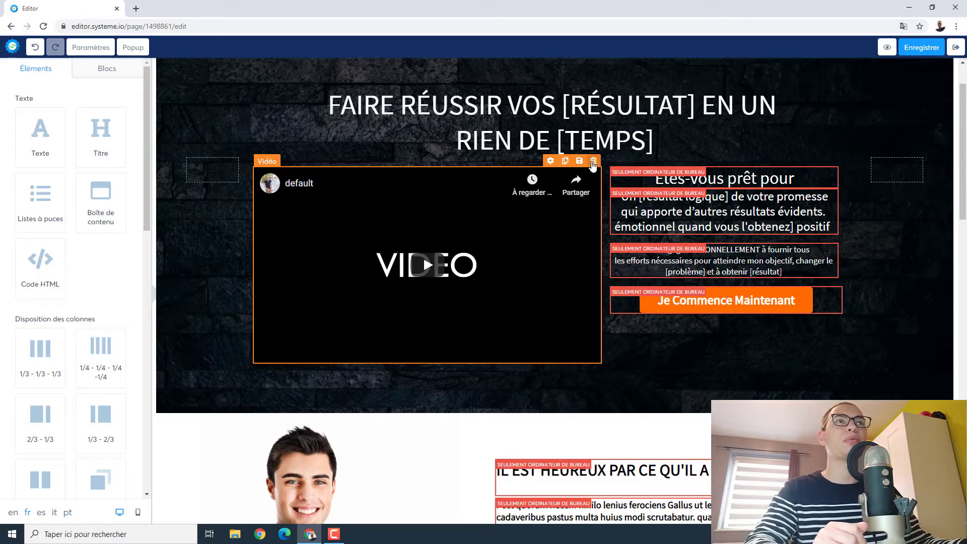
left_click(593, 163)
left_click(524, 84)
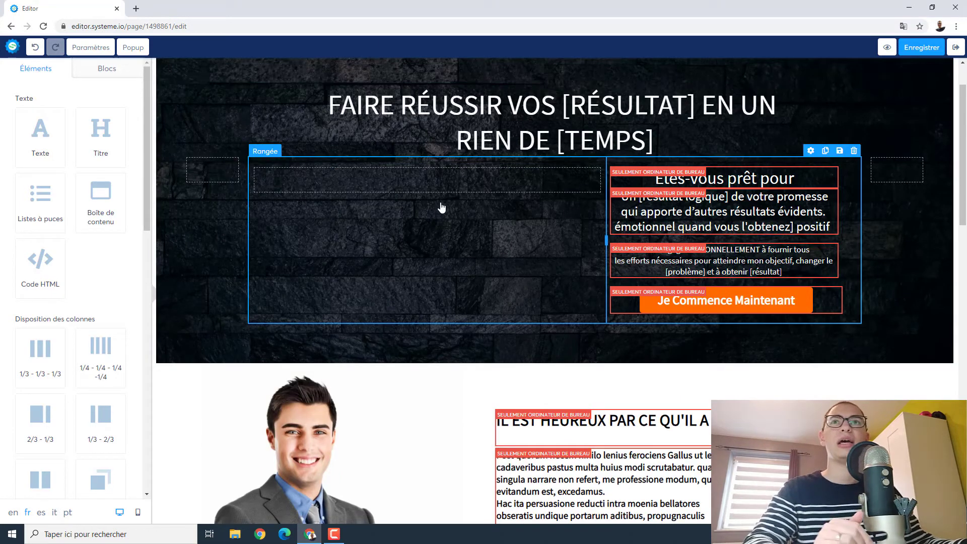
scroll(71, 234, "down", 10)
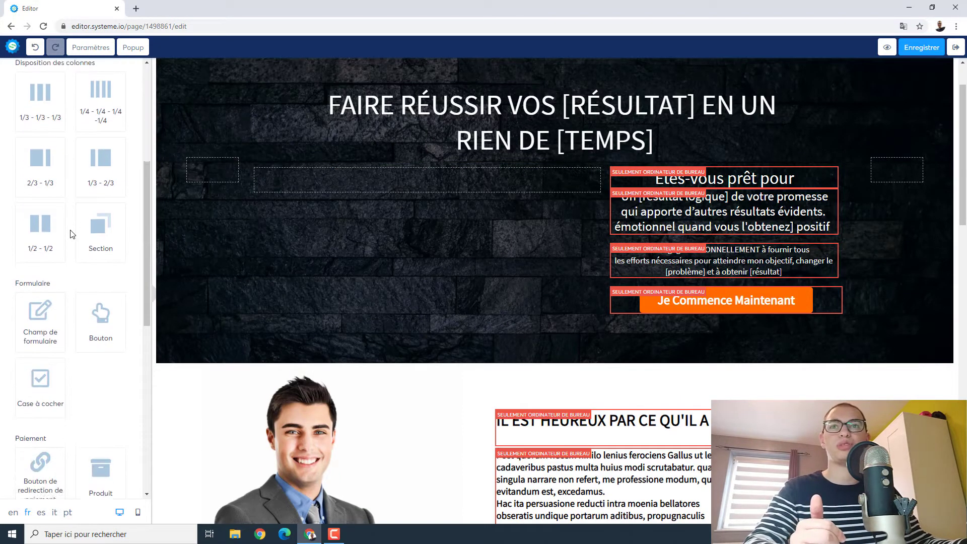
scroll(71, 233, "down", 2)
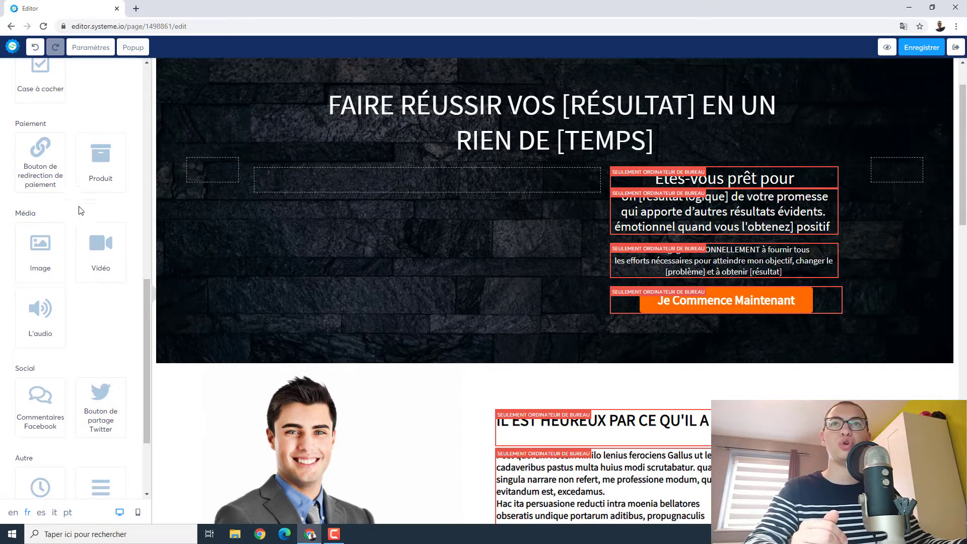
left_click_drag(97, 246, 428, 172)
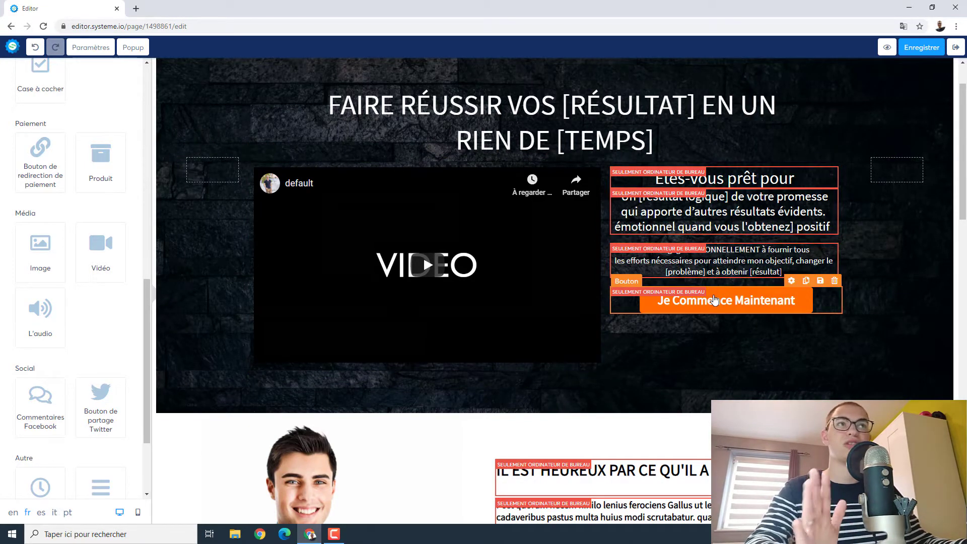
scroll(714, 300, "down", 5)
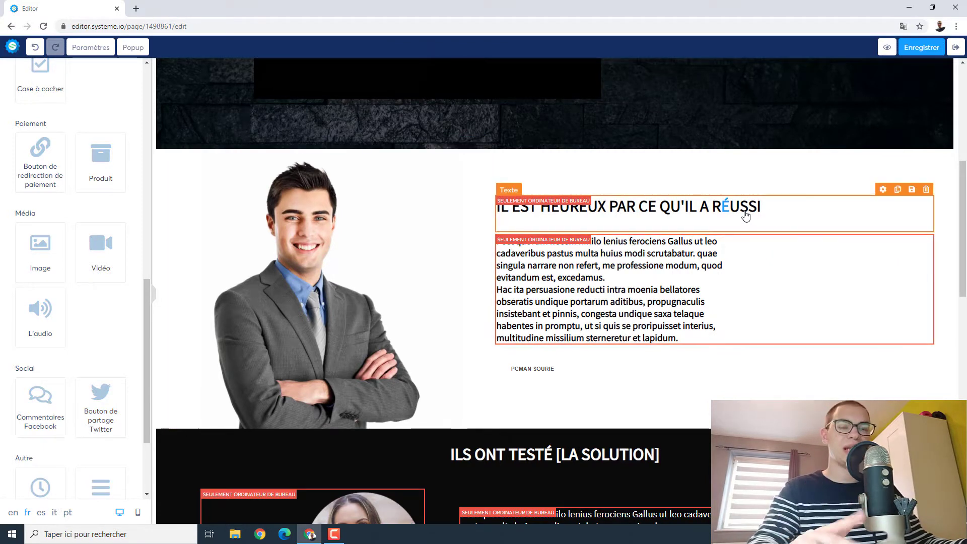
scroll(326, 296, "down", 1)
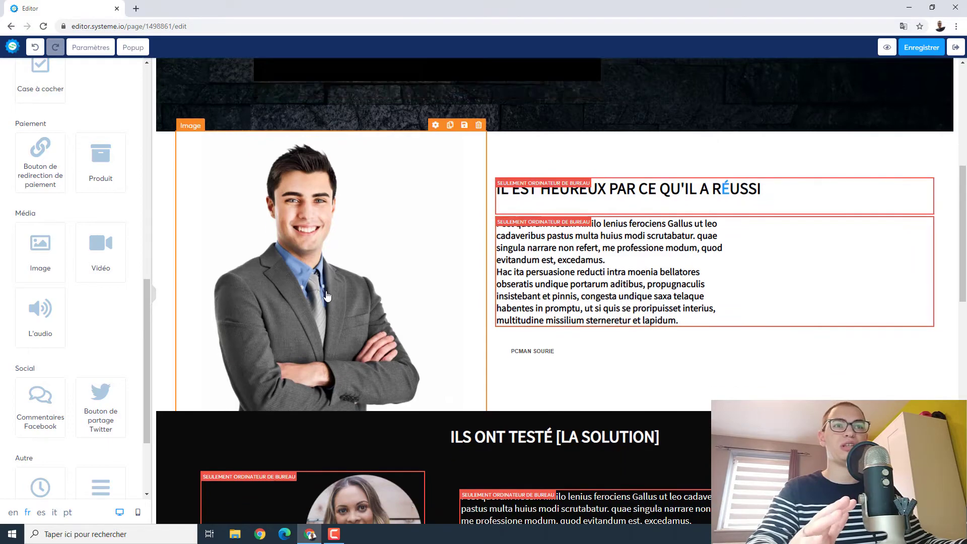
scroll(326, 297, "down", 10)
scroll(327, 296, "up", 8)
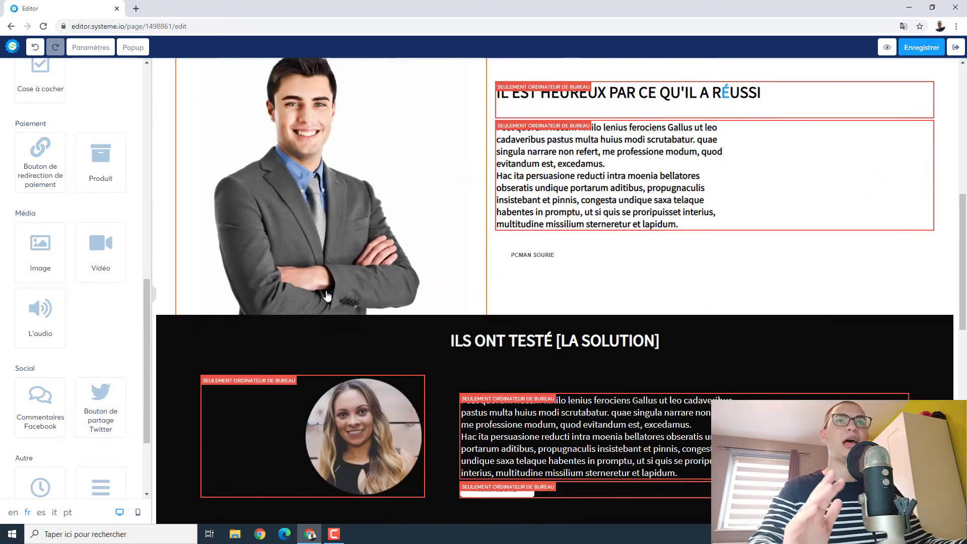
Step: Remove the first section's background image and set its background colour to blue 4A90E2
scroll(326, 296, "up", 9)
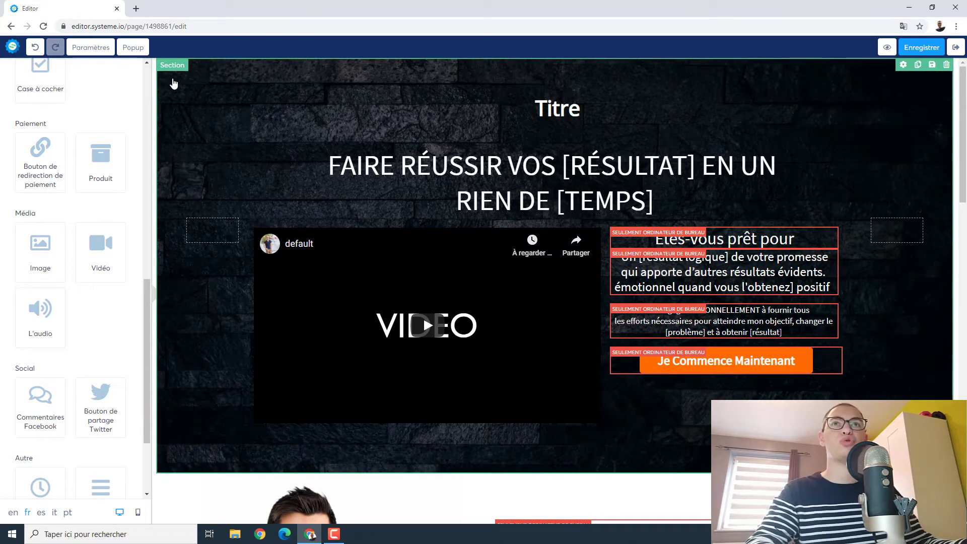
left_click(174, 83)
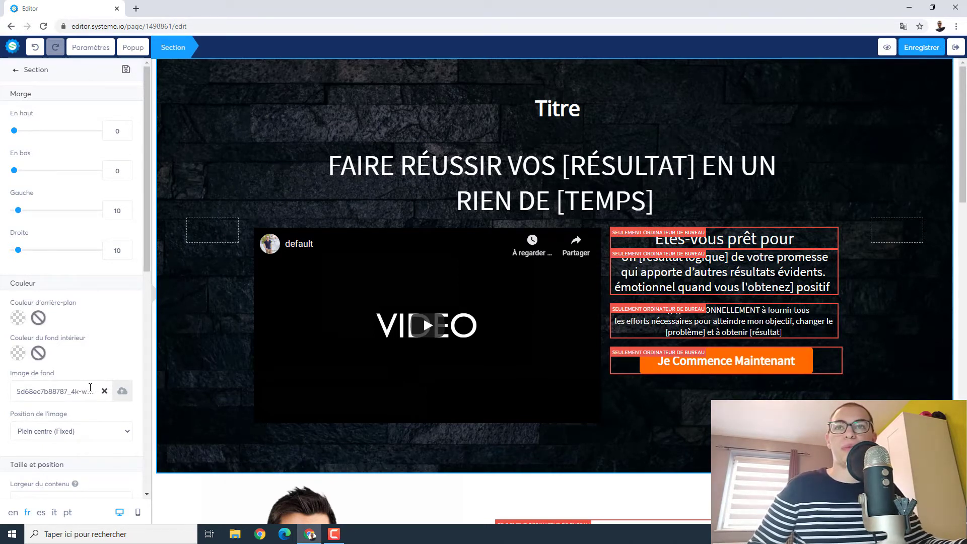
left_click(105, 392)
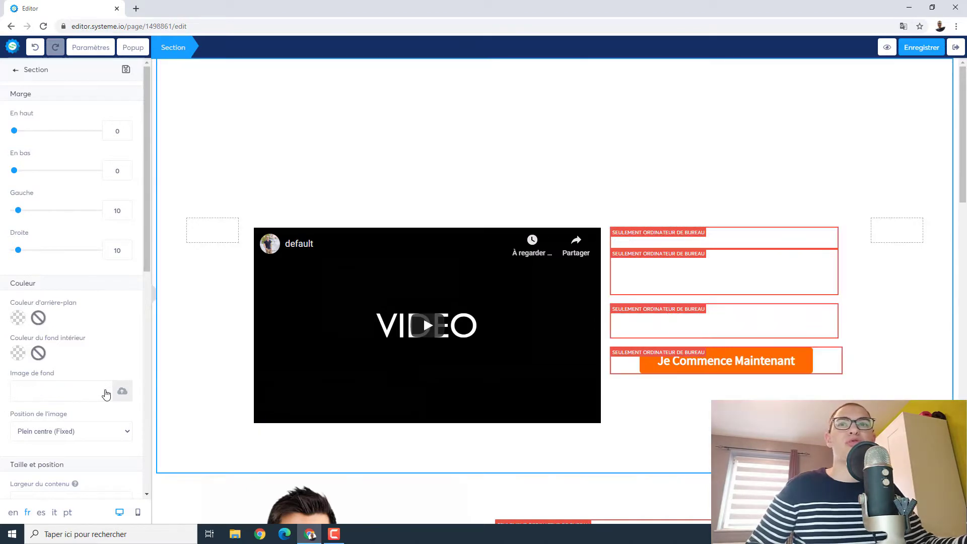
left_click(18, 318)
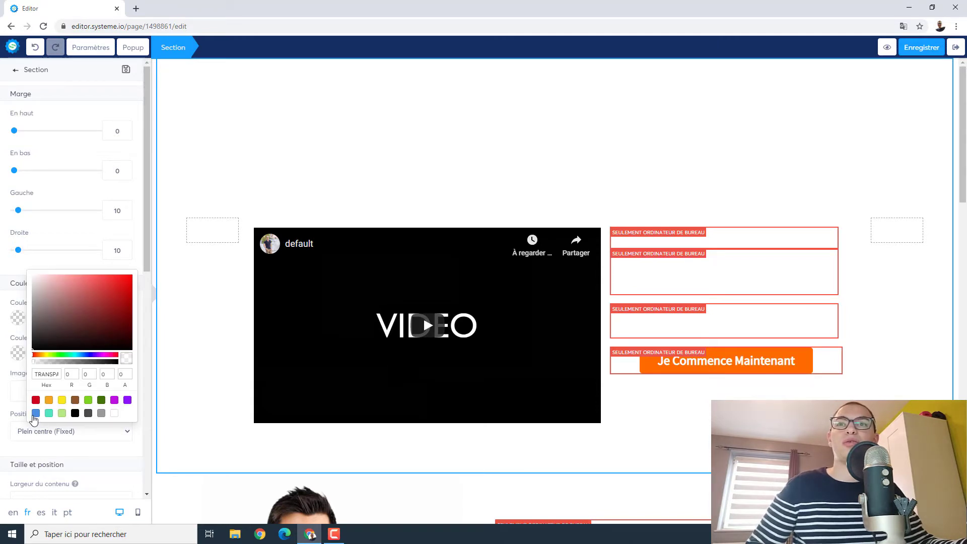
left_click(35, 414)
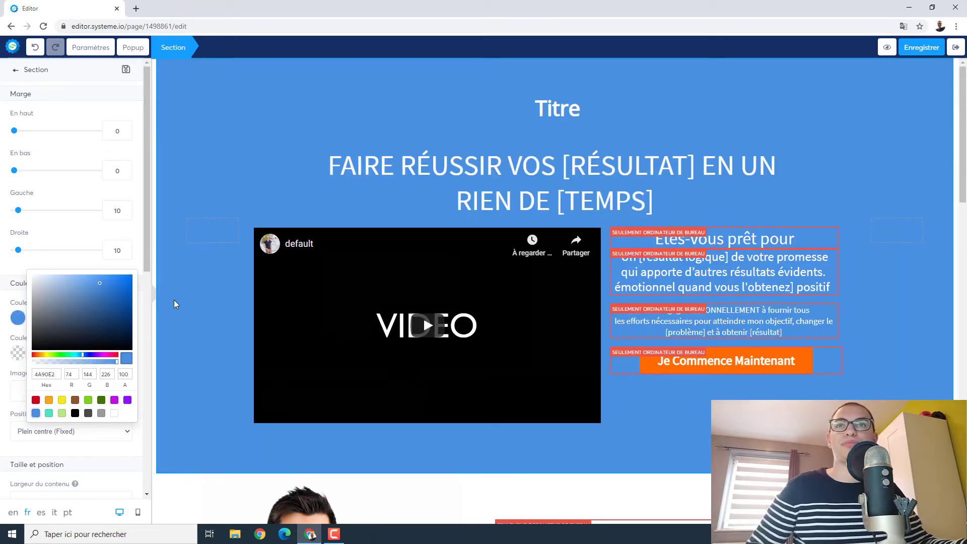
left_click(77, 456)
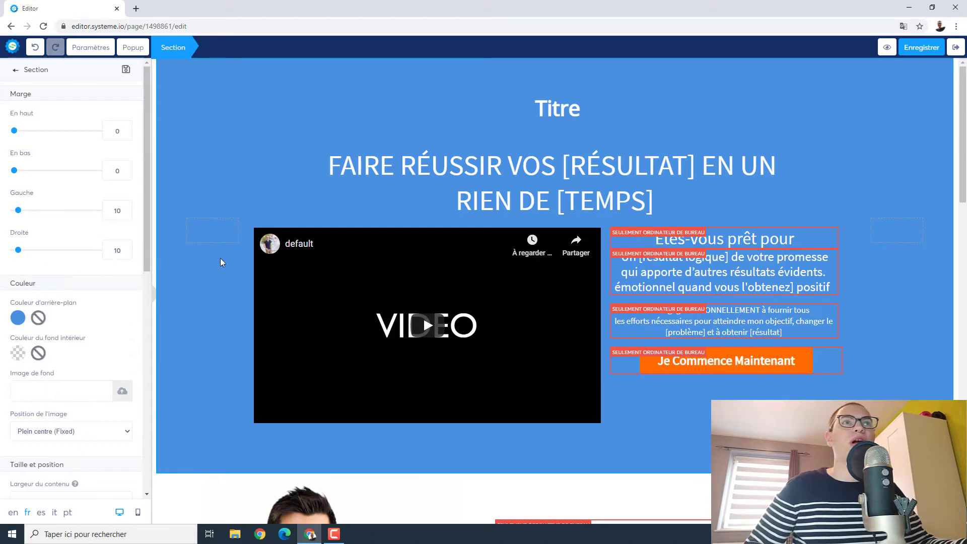
Step: Make the desktop-only text "Êtes-vous prêt pour" beside the video visible on mobile as well
left_click(797, 247)
left_click(797, 247)
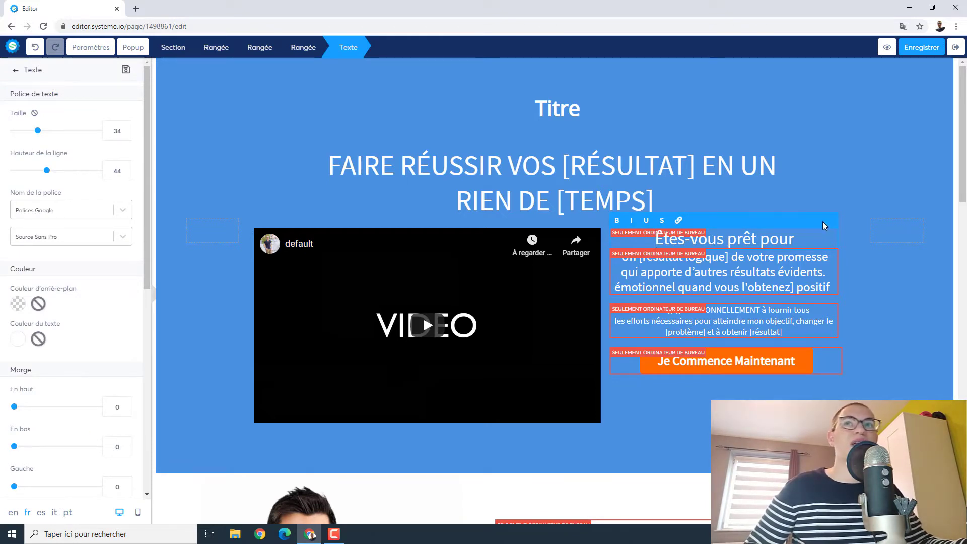
scroll(48, 416, "down", 8)
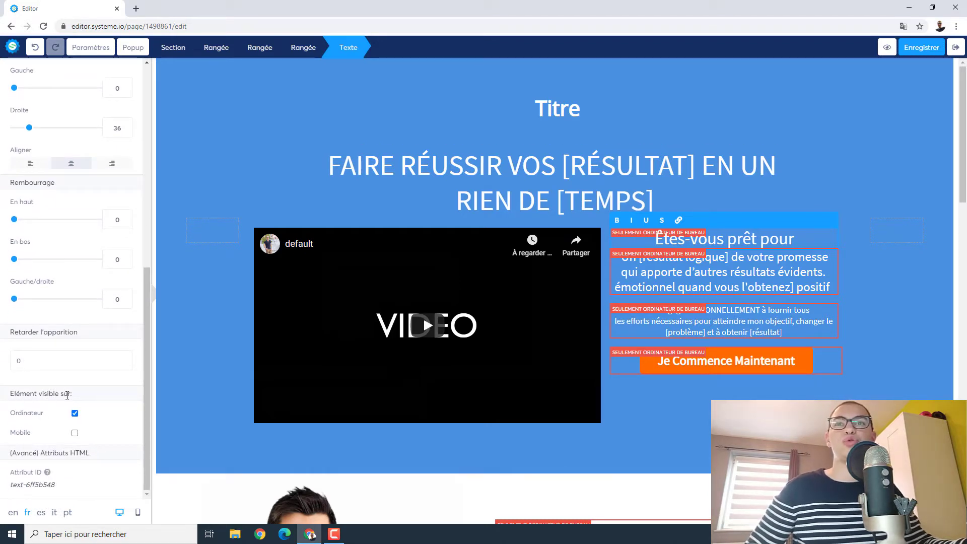
left_click(75, 433)
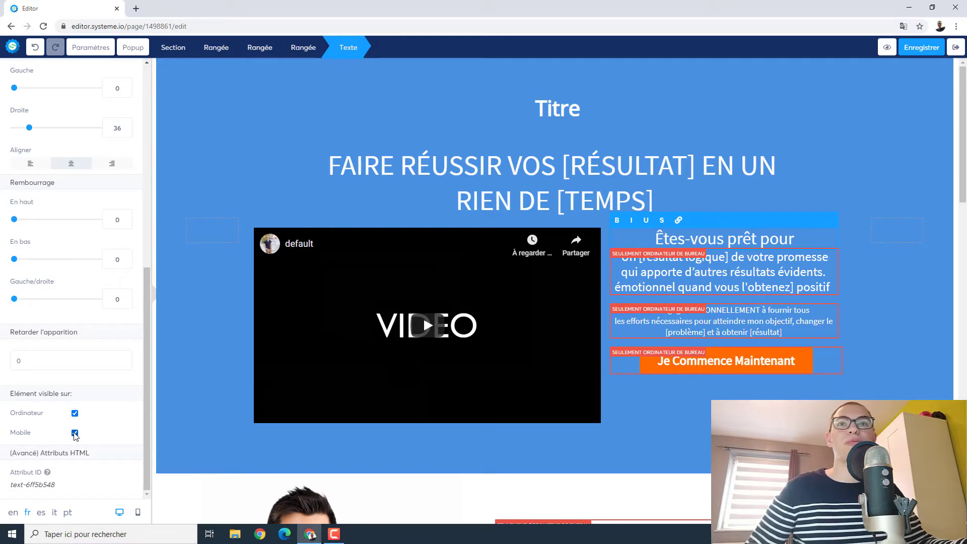
Step: Make the desktop-only text "Un [résultat logique] de votre promesse" visible on mobile too and deselect it
left_click(636, 274)
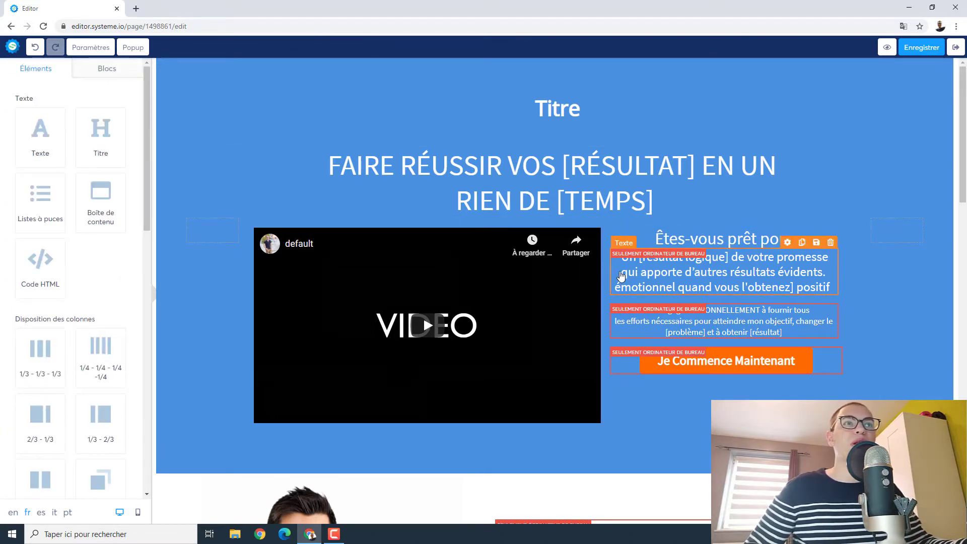
left_click(620, 277)
scroll(111, 443, "down", 8)
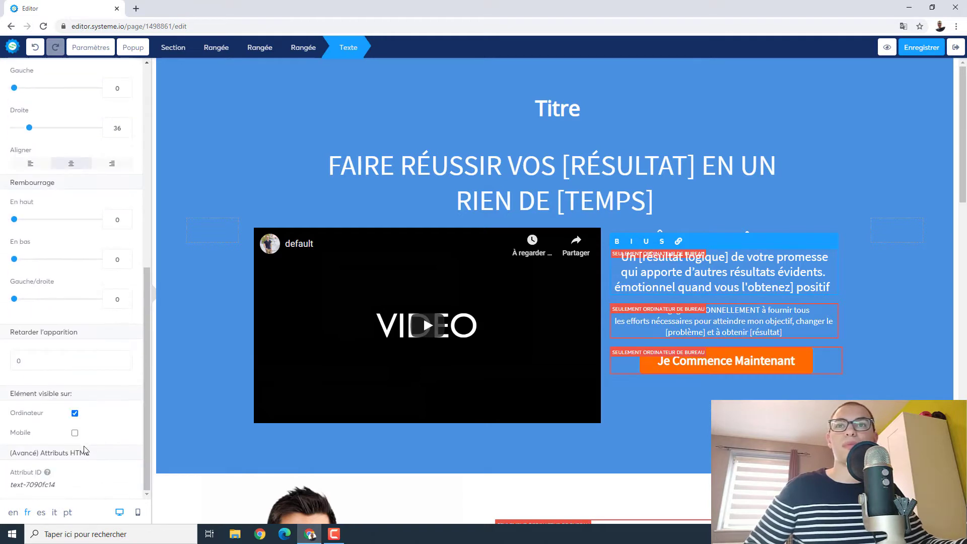
left_click(75, 433)
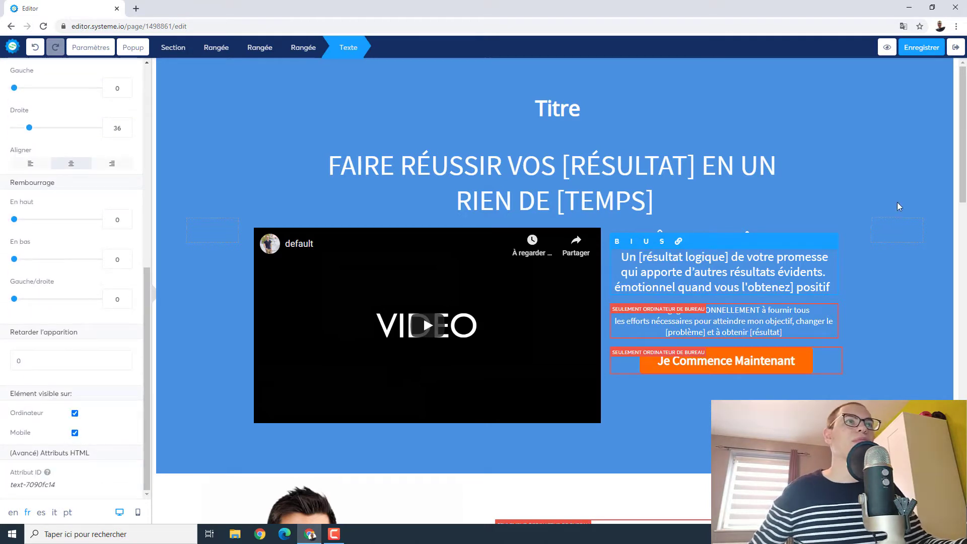
left_click(872, 151)
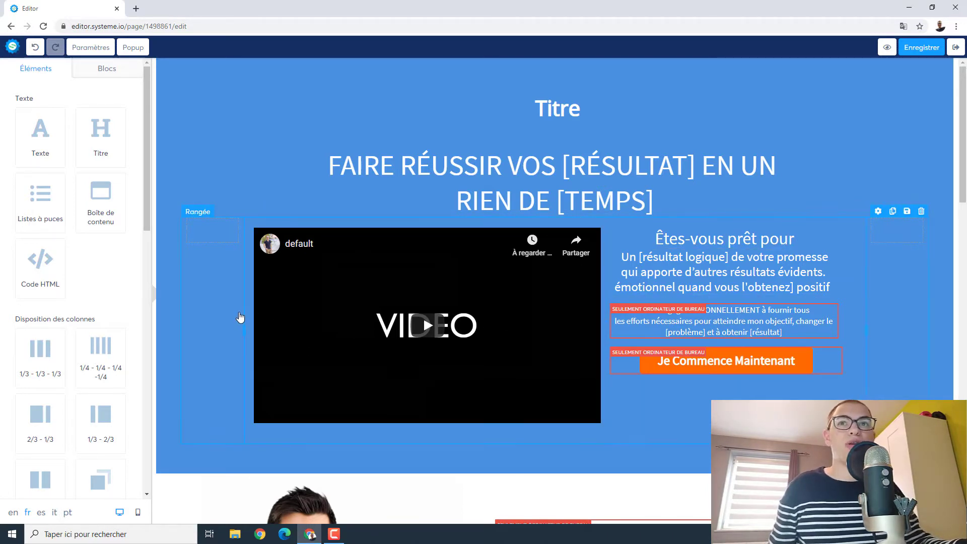
Step: Look over the column layout elements and try to narrow the empty first column of the video's row
scroll(112, 336, "down", 1)
scroll(112, 336, "down", 3)
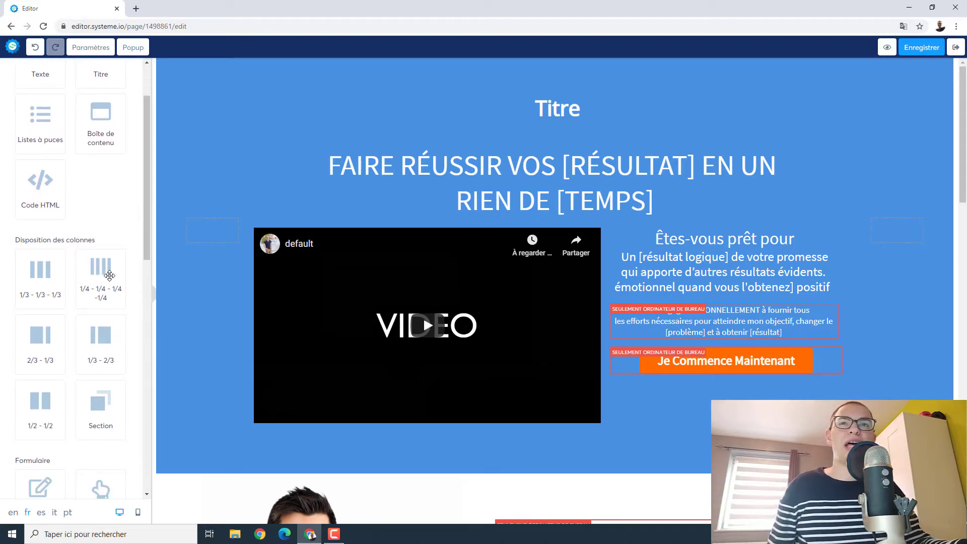
scroll(109, 275, "down", 2)
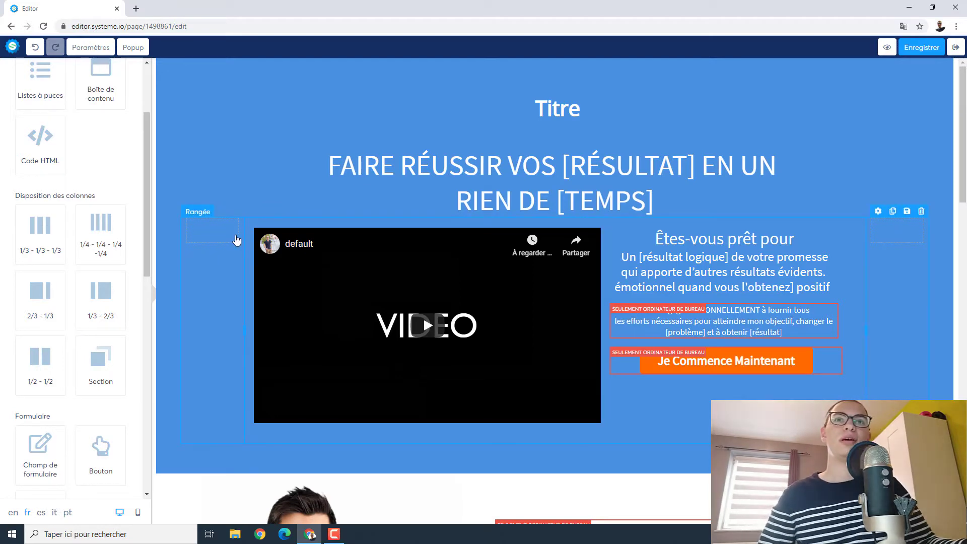
left_click(237, 241)
left_click(232, 265)
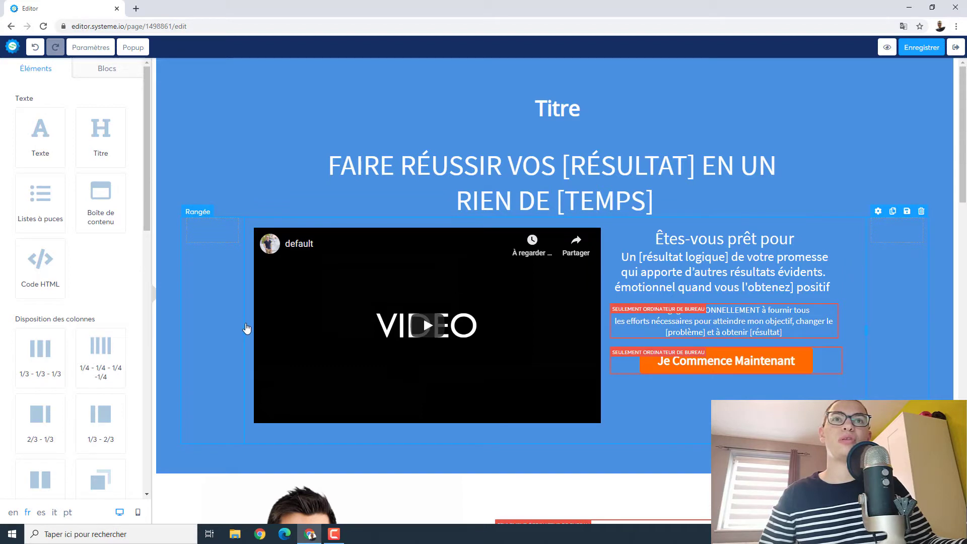
left_click_drag(243, 330, 206, 326)
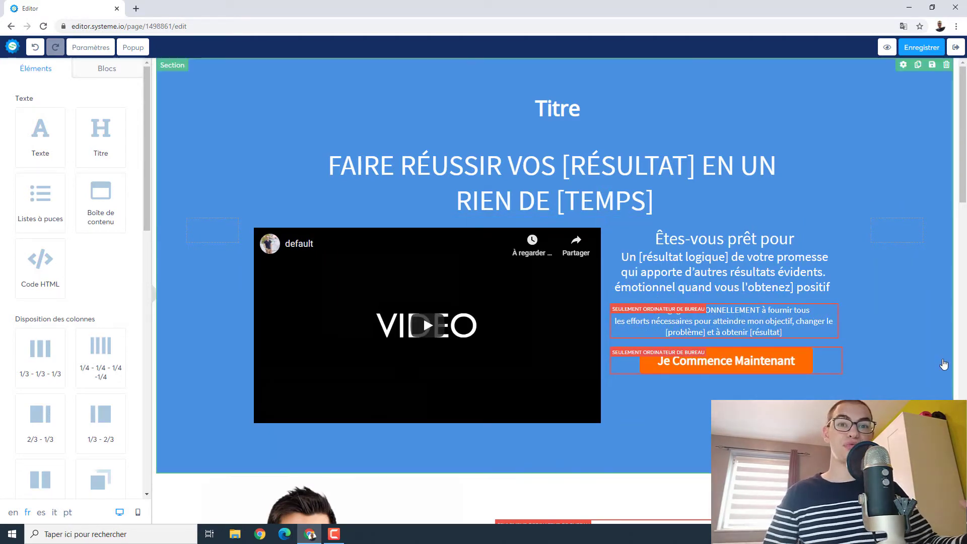
scroll(943, 363, "down", 3)
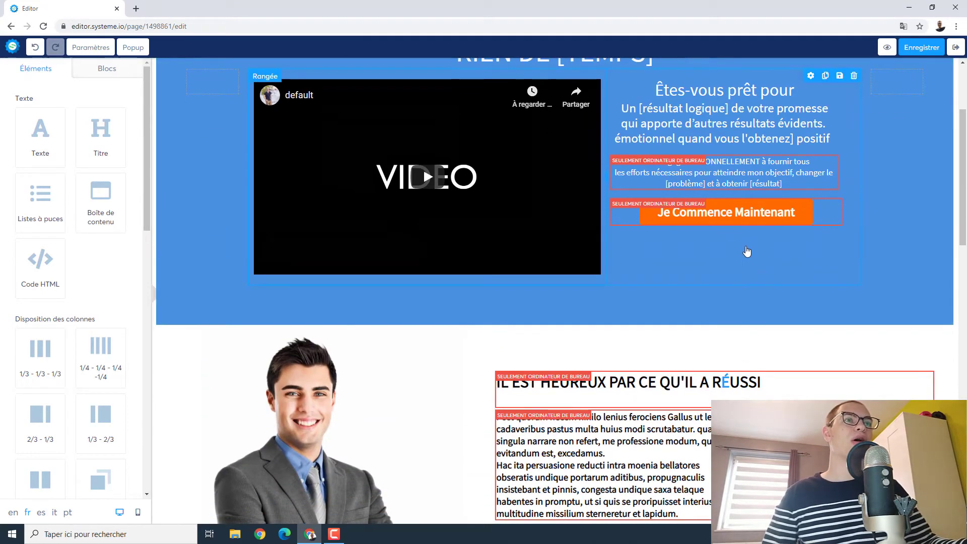
Step: Check the settings of the "Je Commence Maintenant" button beside the video, and look over the available form, payment and media elements
left_click(722, 220)
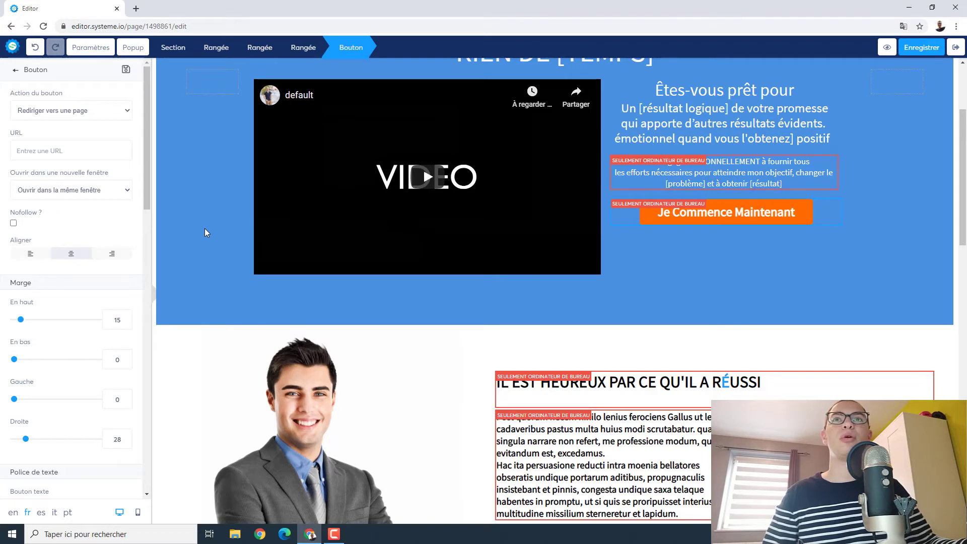
left_click(209, 316)
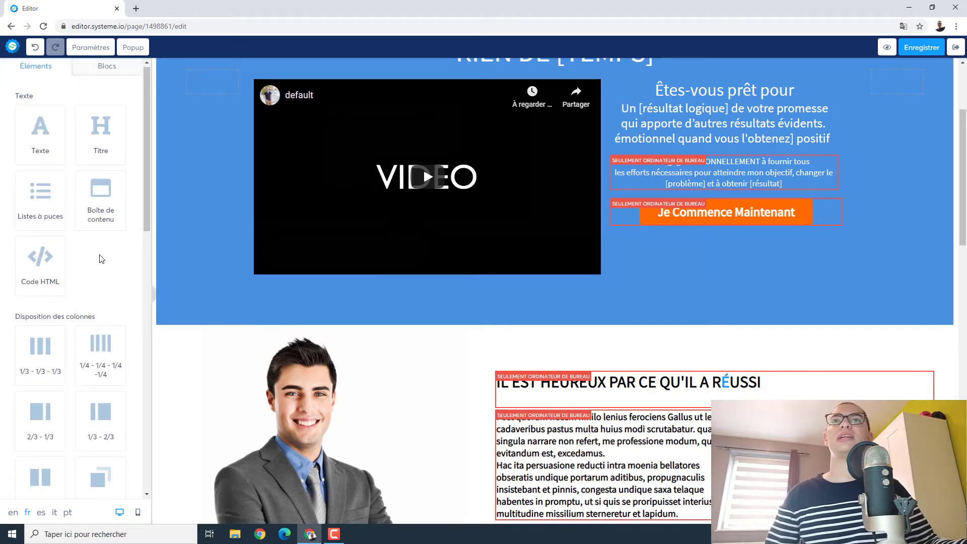
scroll(101, 259, "down", 4)
scroll(100, 259, "down", 2)
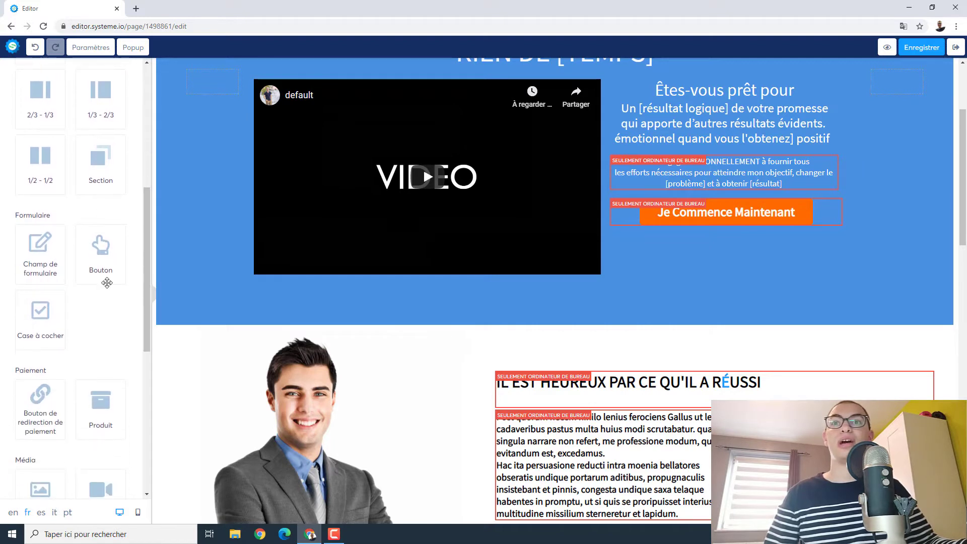
scroll(66, 428, "down", 1)
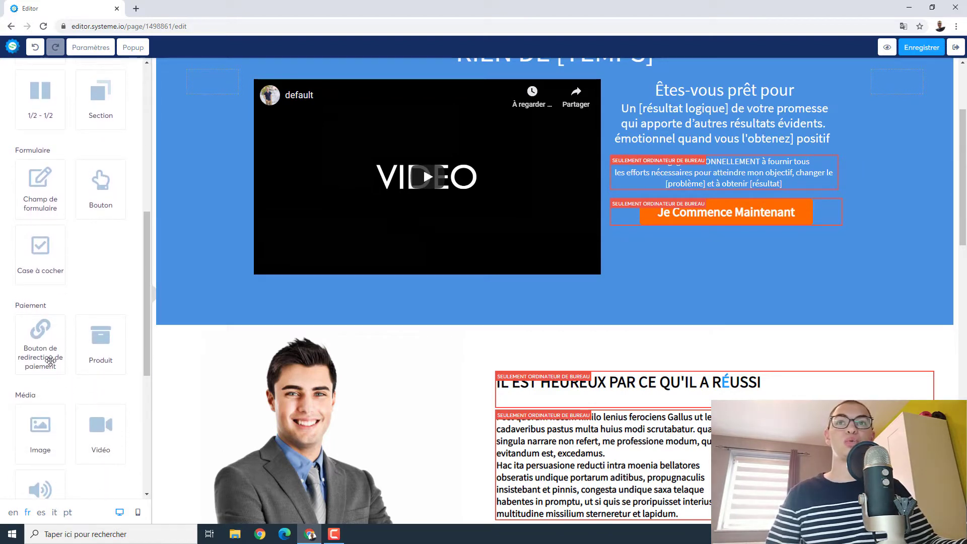
scroll(49, 362, "down", 1)
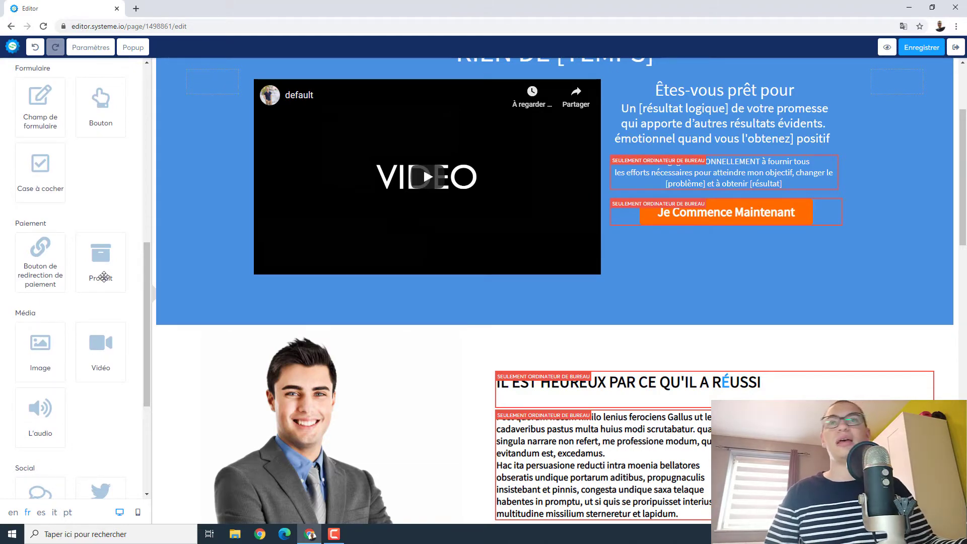
left_click(104, 277)
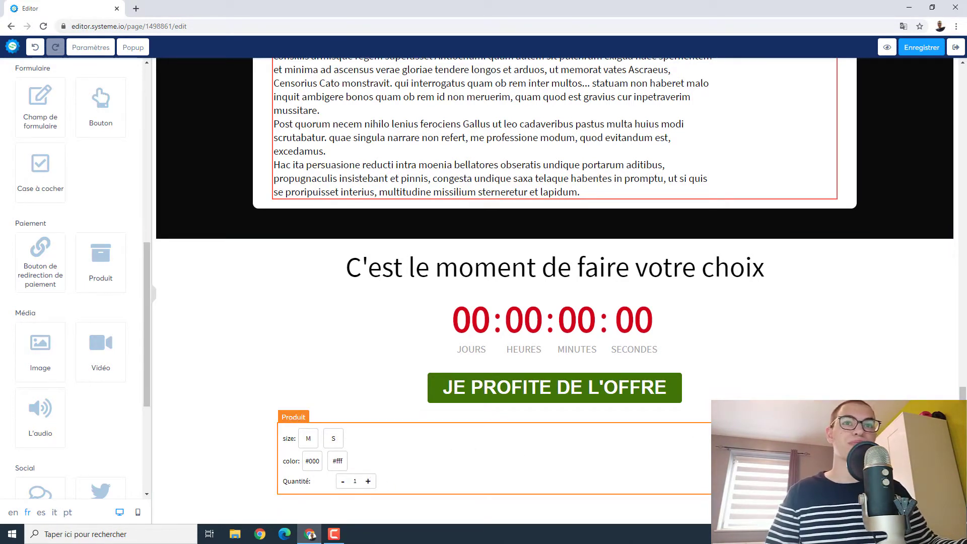
left_click(826, 417)
left_click(527, 83)
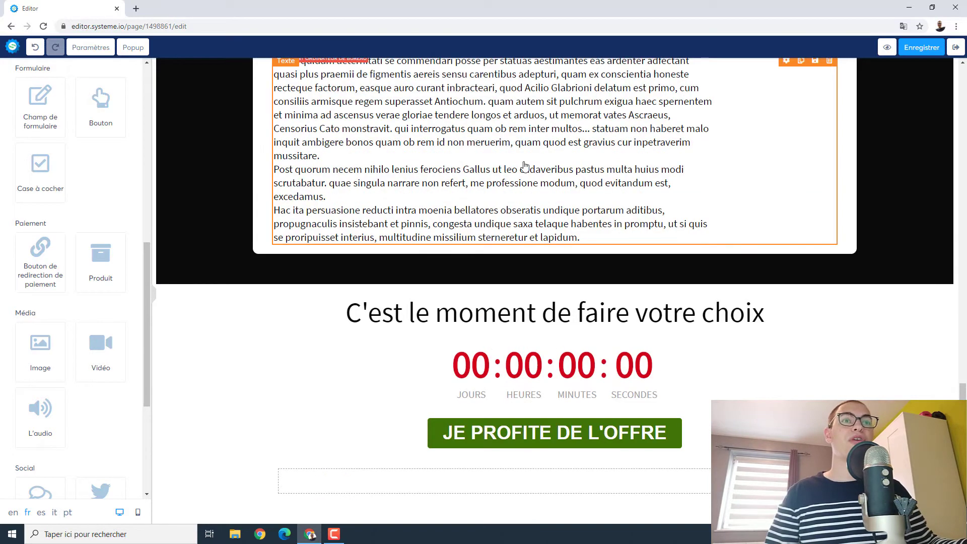
Step: Set the "JE PROFITE DE L'OFFRE" button's action to "Vers l'étape suivante dans le tunnel", and save the page before leaving the editor
left_click(551, 436)
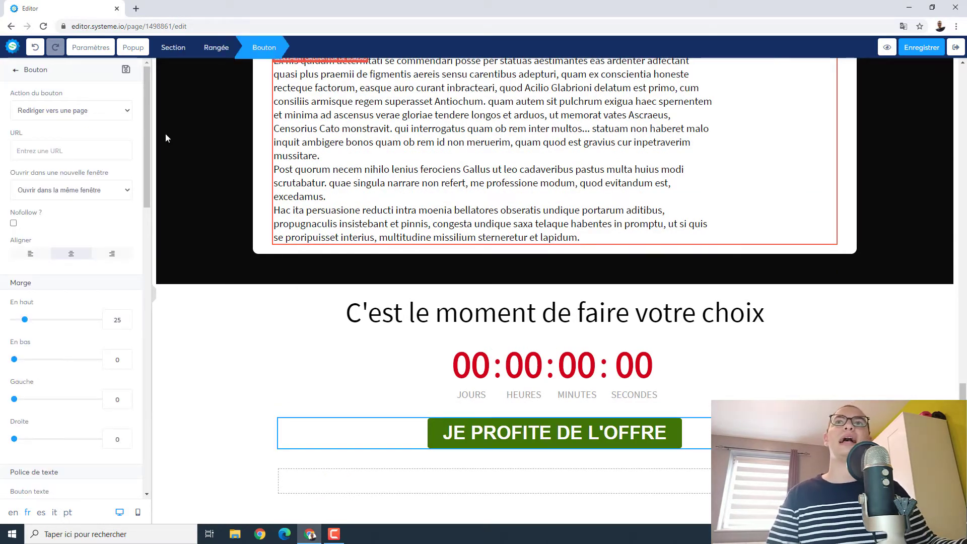
left_click(83, 119)
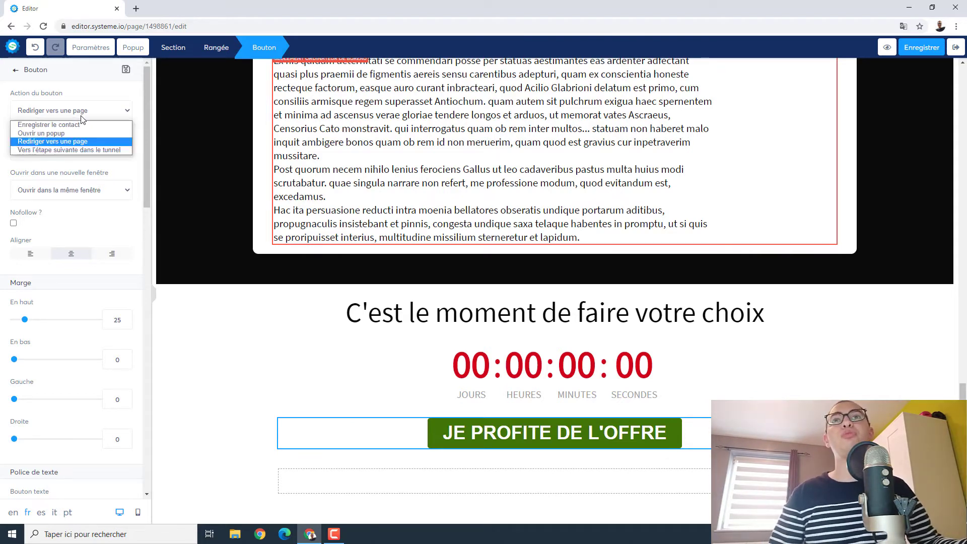
left_click(60, 150)
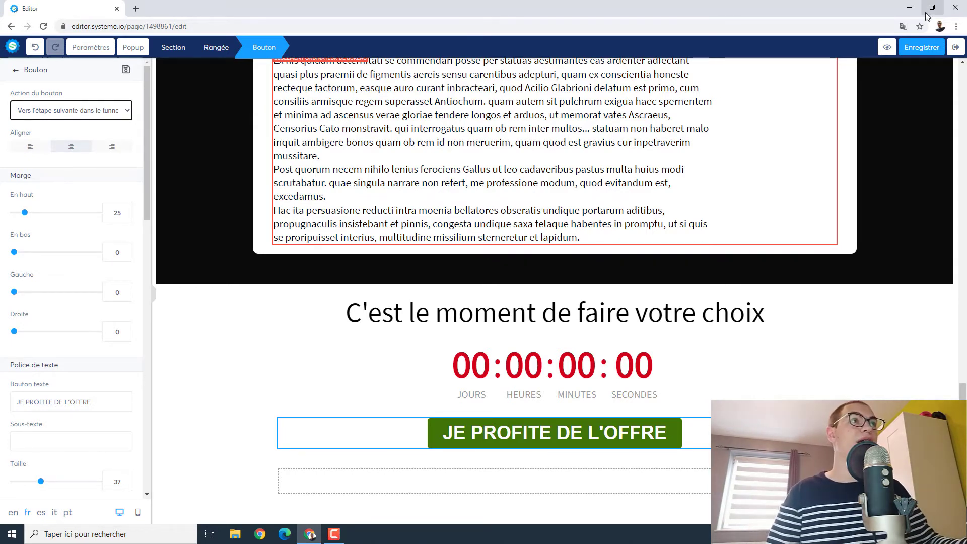
left_click(915, 50)
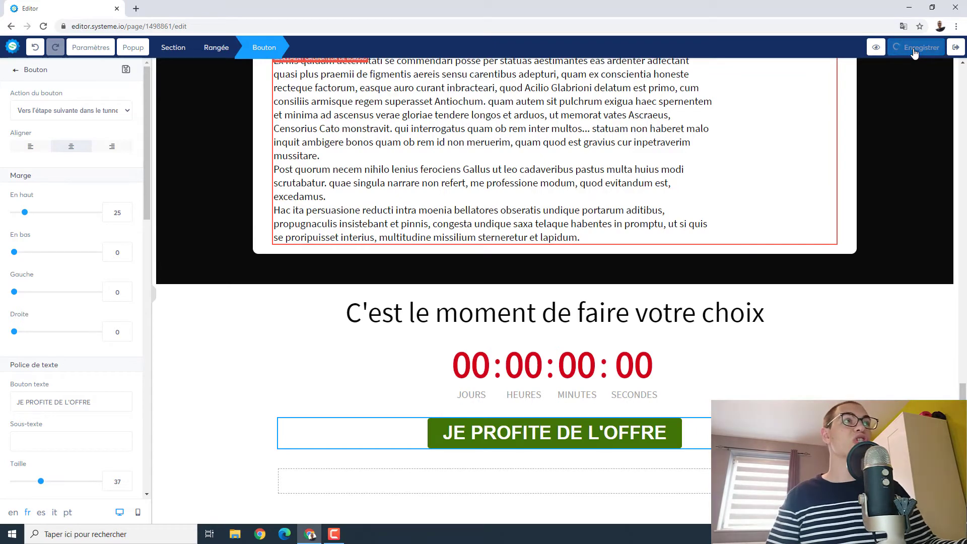
left_click(953, 48)
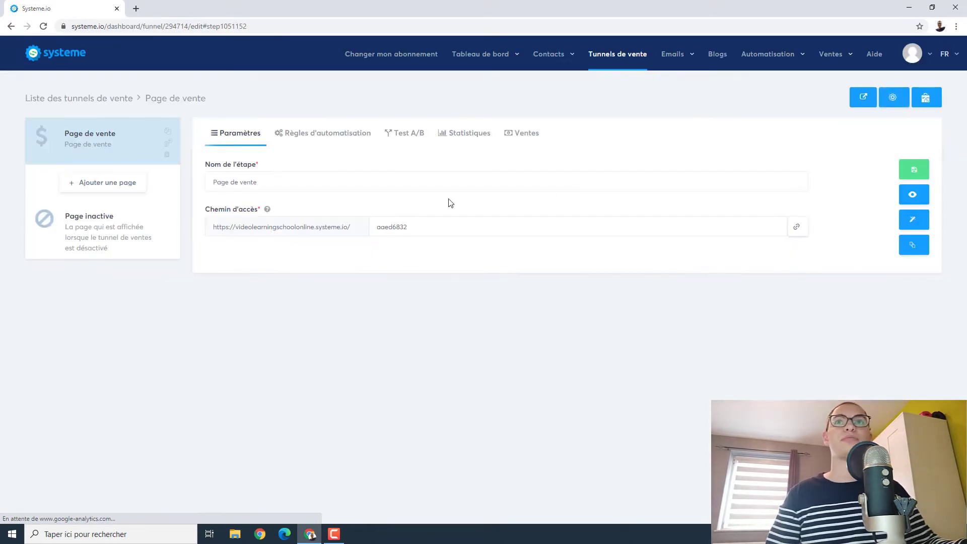
Step: Add a new funnel page of the sales type "Page de paiement" named "Page paiement"
left_click(113, 186)
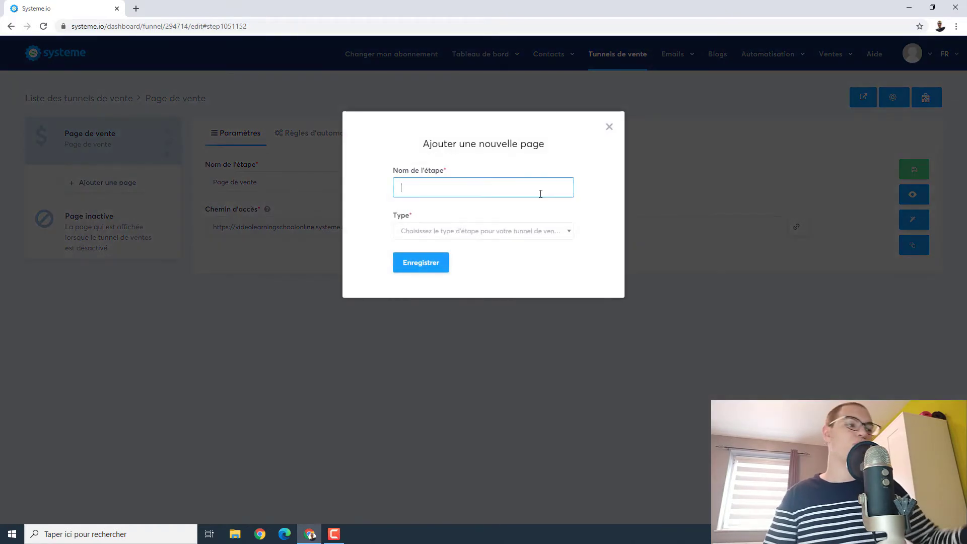
left_click(540, 230)
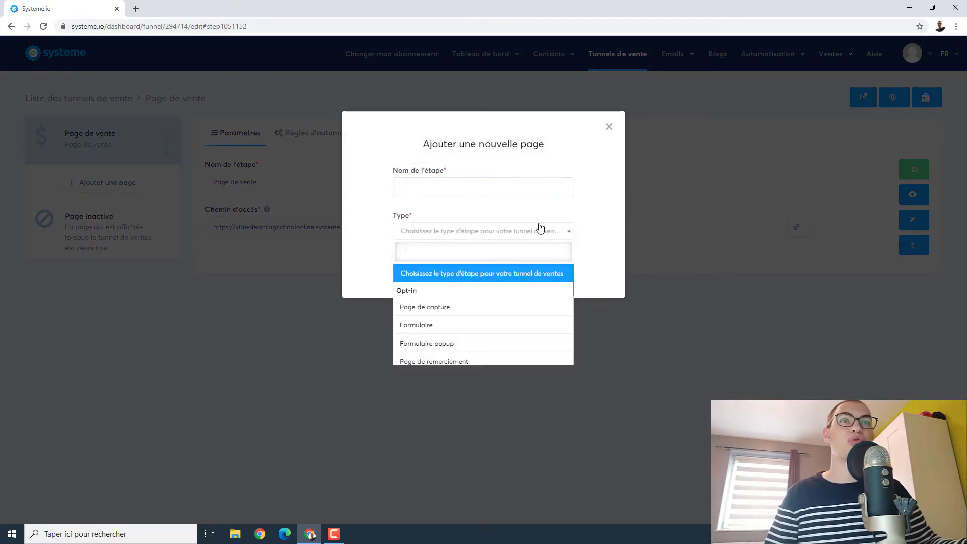
scroll(503, 350, "down", 5)
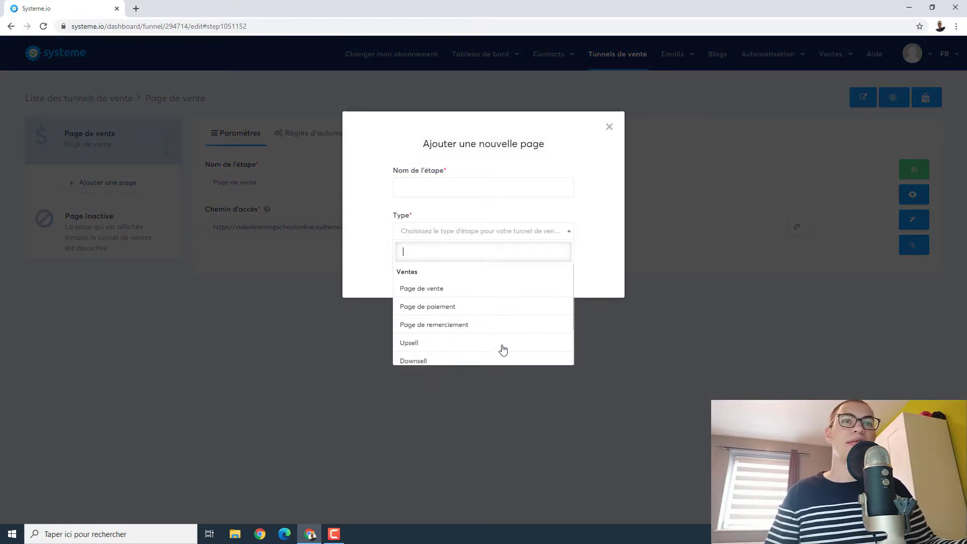
left_click(466, 311)
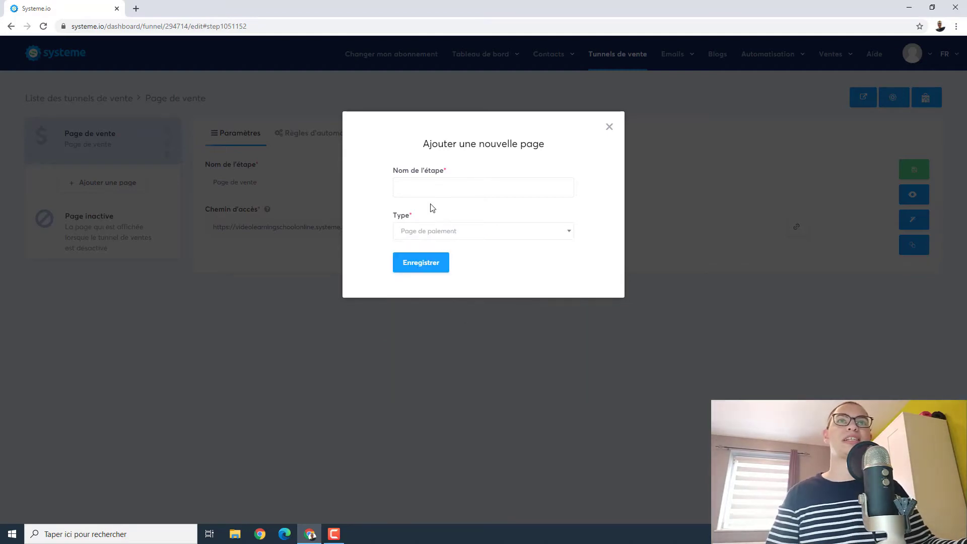
left_click(425, 191)
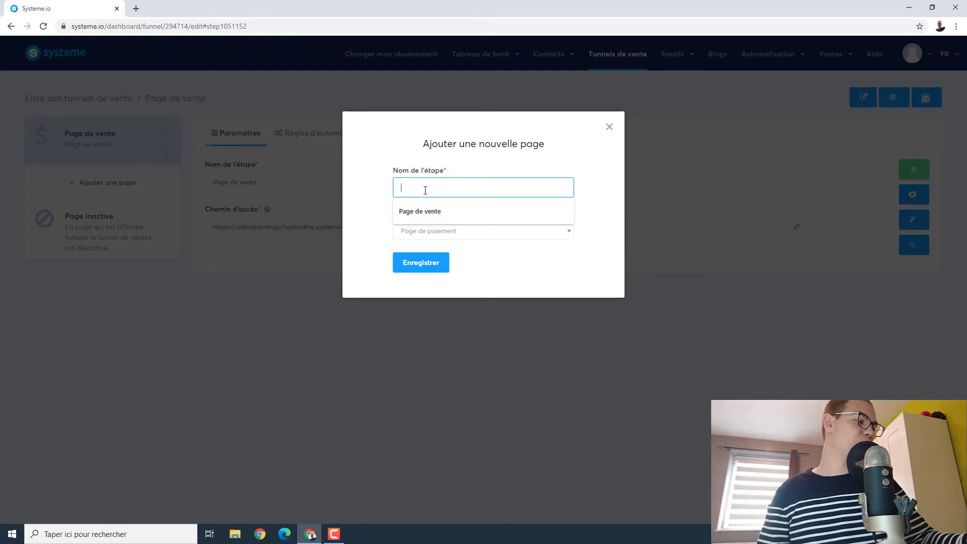
type("Page ")
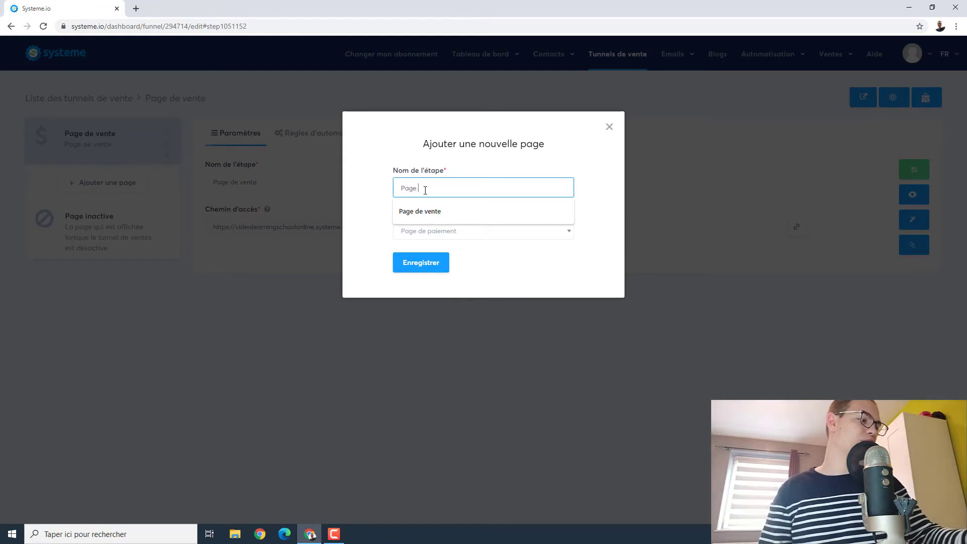
type("paie")
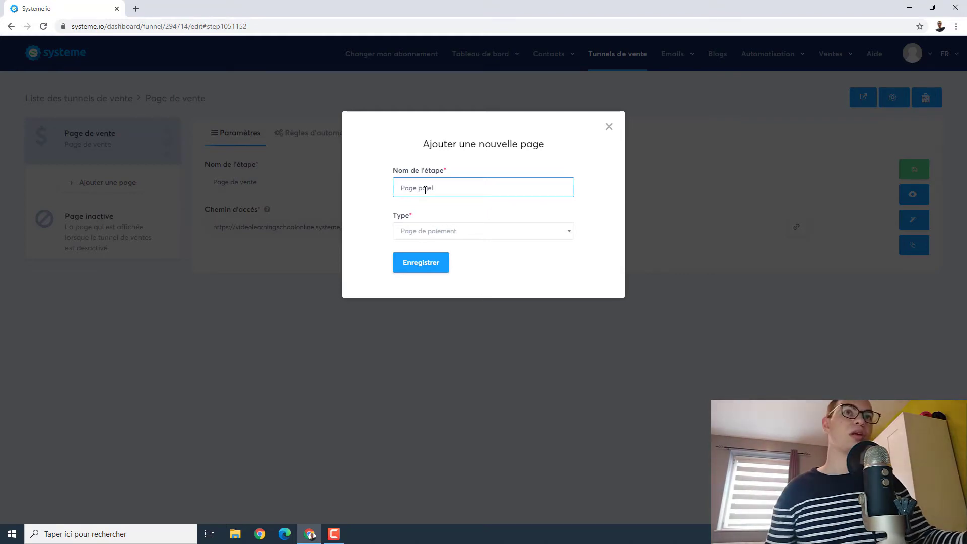
type("men")
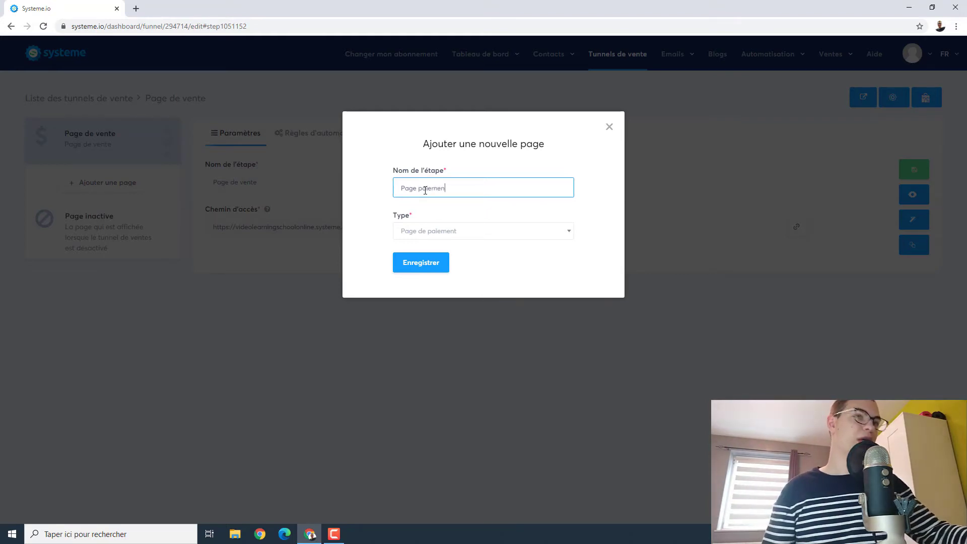
type("t")
left_click(424, 264)
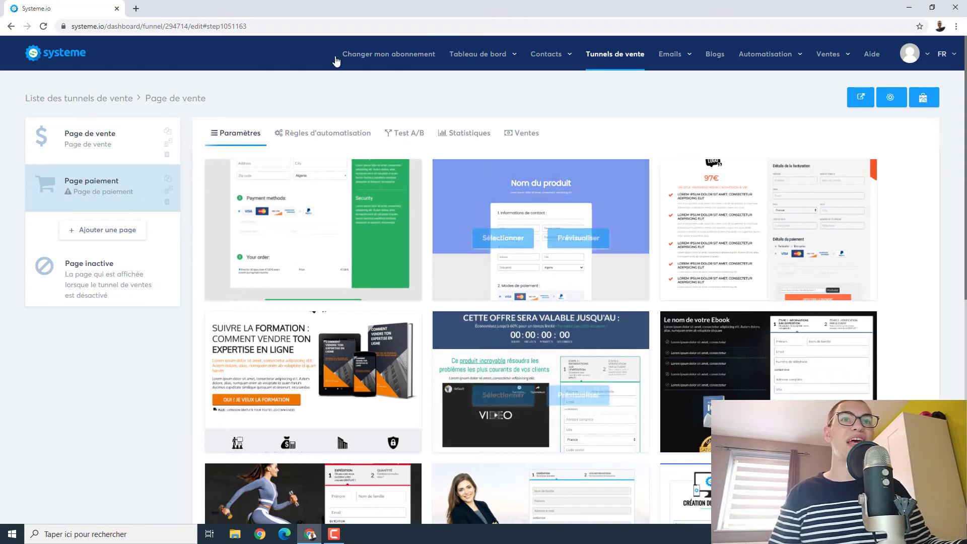
Step: Browse the payment page templates and apply the last one in the gallery to the "Page paiement" step
scroll(322, 211, "down", 3)
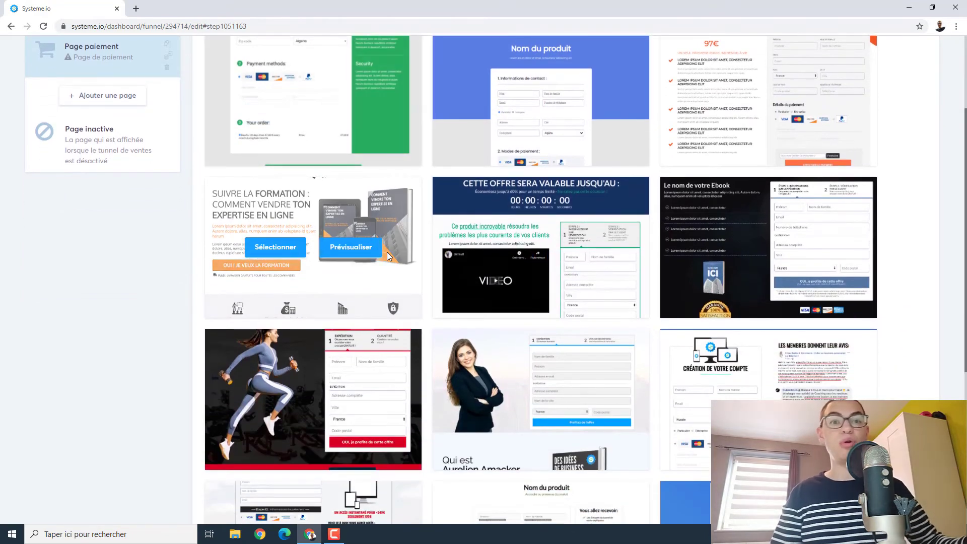
scroll(429, 266, "down", 6)
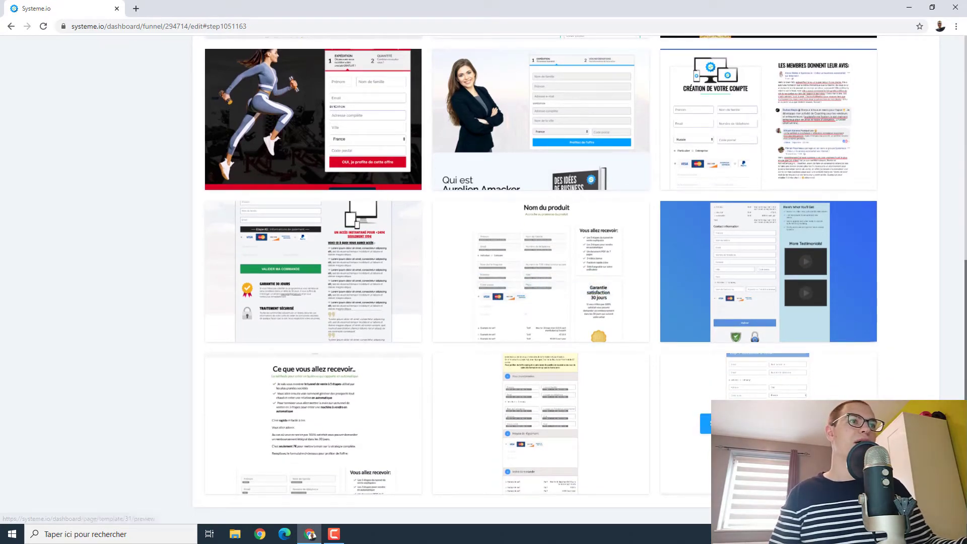
left_click(732, 424)
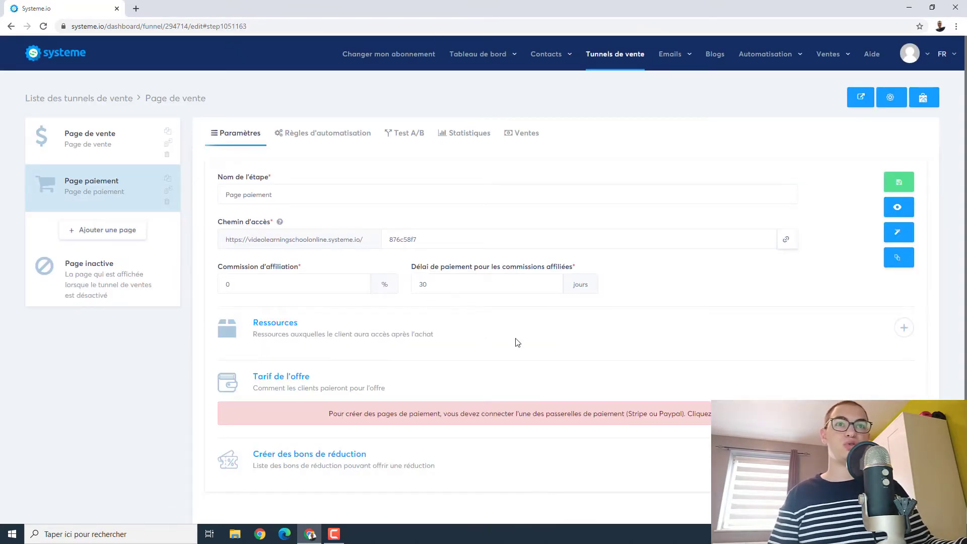
Step: Add a resource of type "Formation" to the payment page for customers to access after purchase
scroll(516, 338, "down", 1)
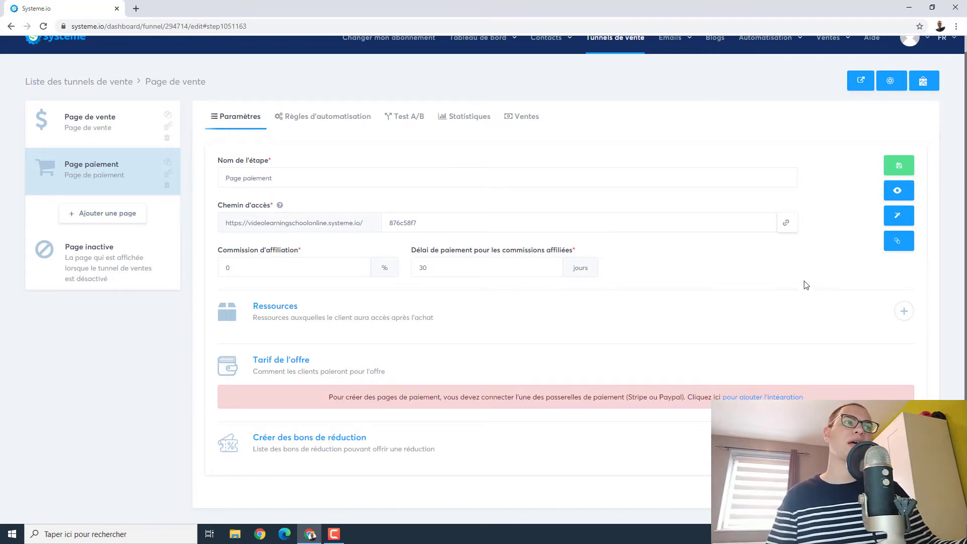
left_click(902, 312)
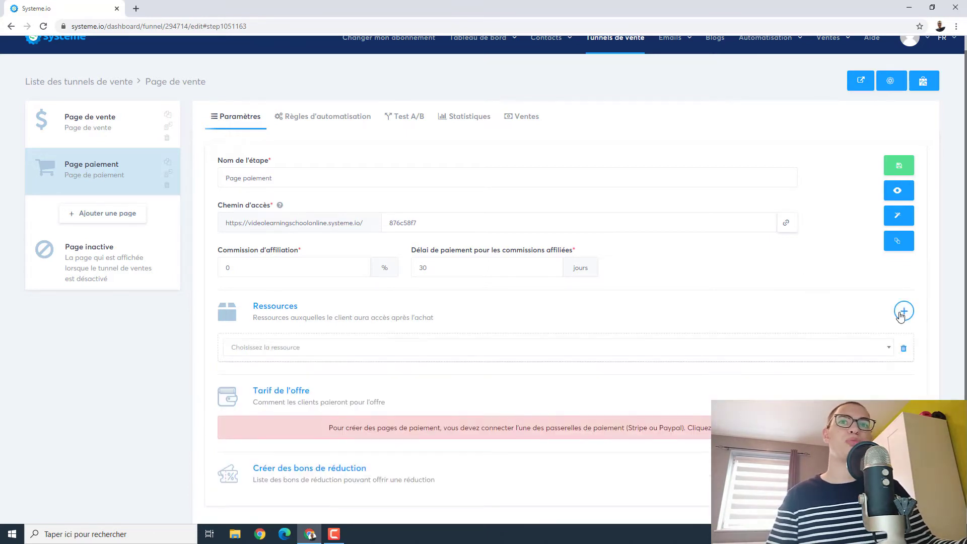
left_click(689, 356)
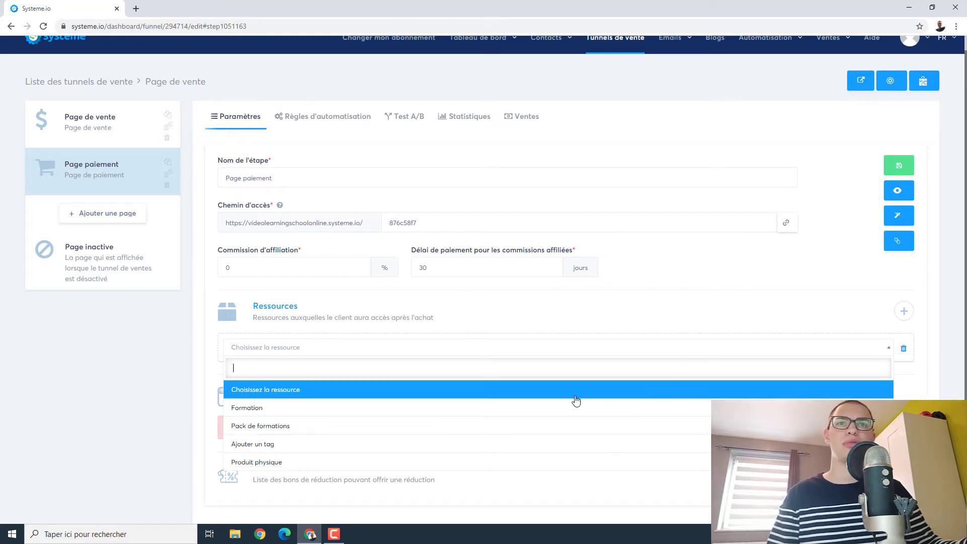
left_click(290, 408)
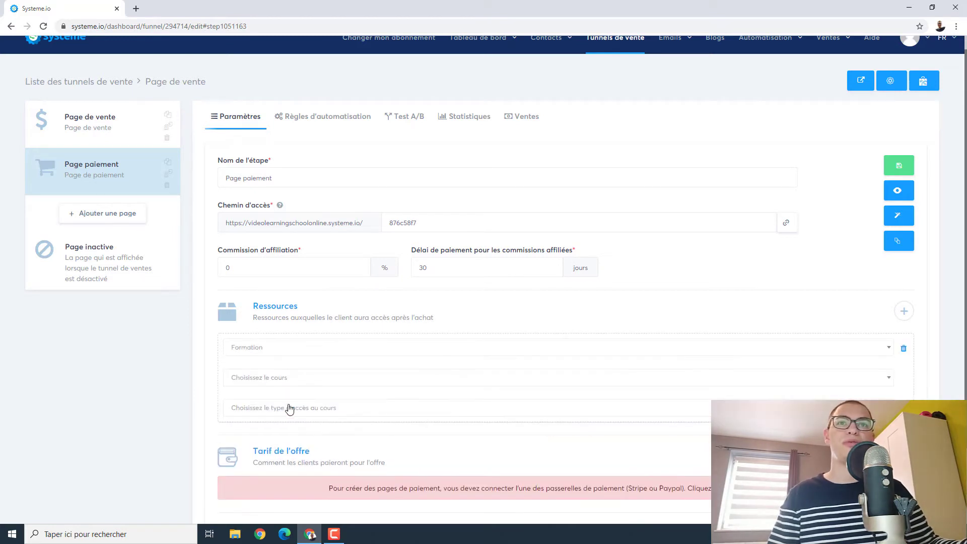
Step: Check which courses can be chosen for the "Formation" resource
left_click(346, 386)
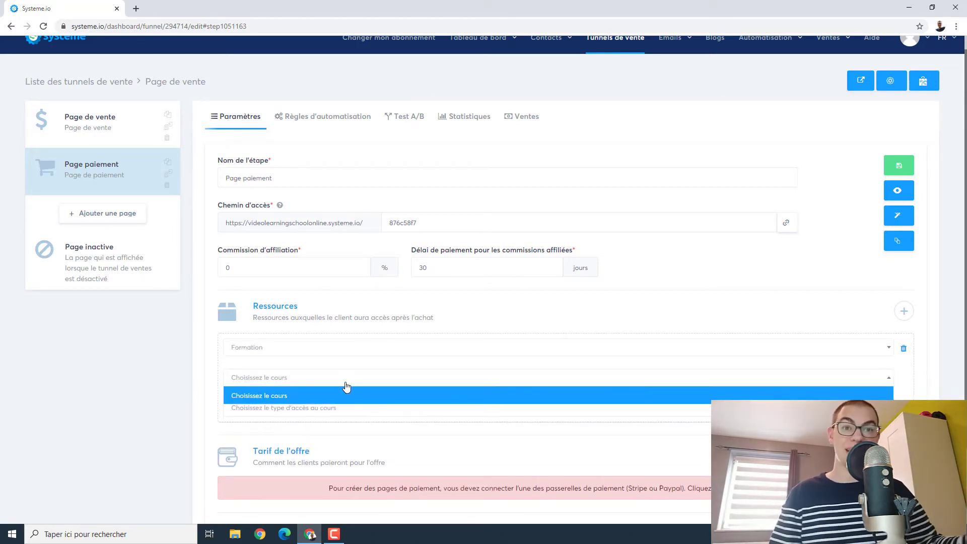
left_click(346, 387)
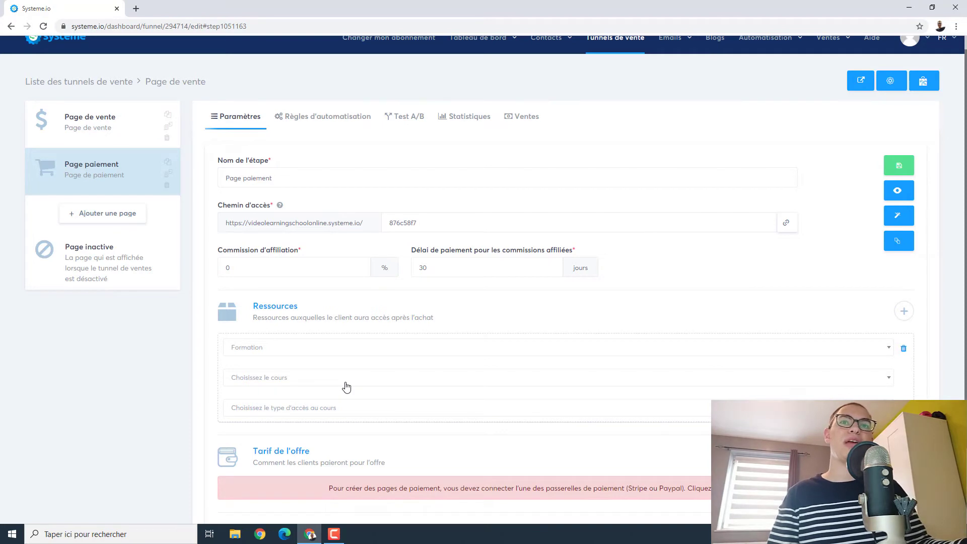
left_click(332, 385)
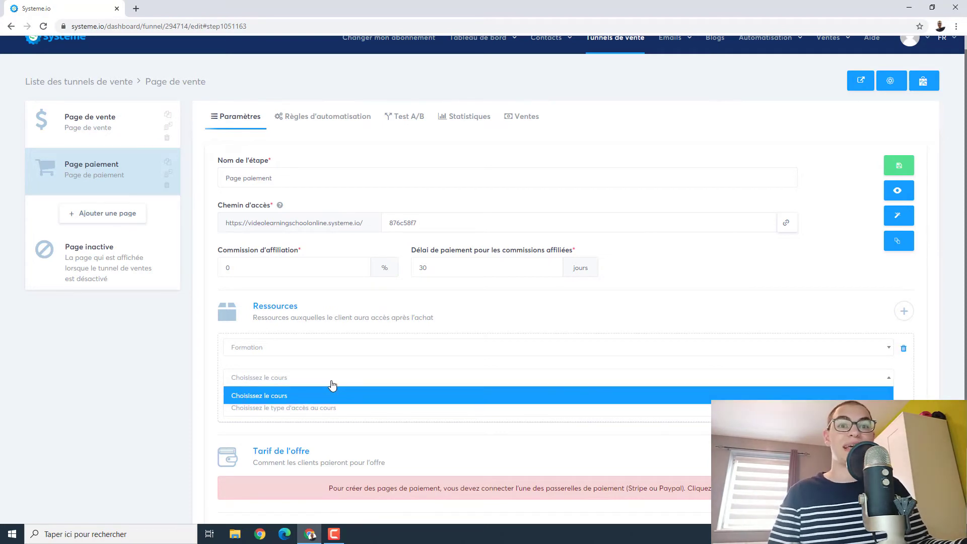
left_click(332, 386)
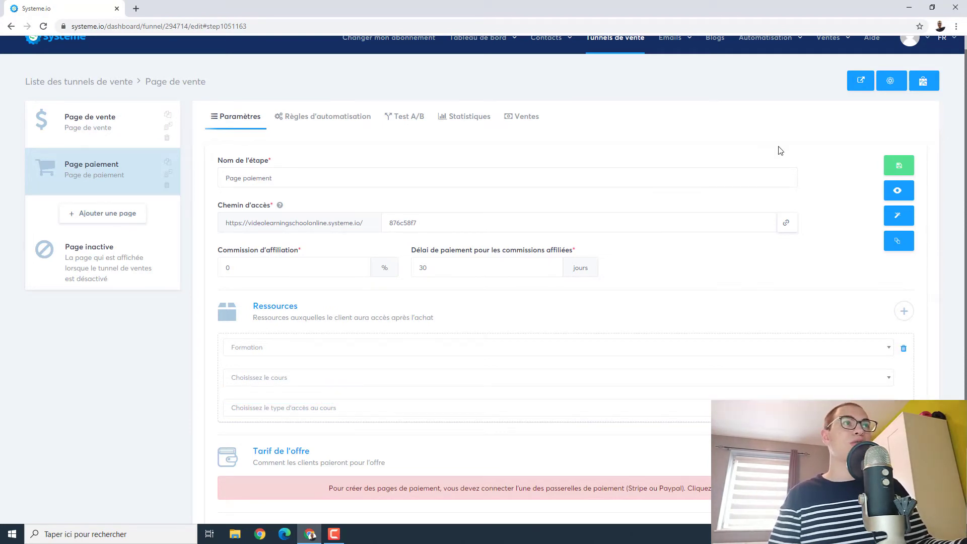
Step: Try to save the payment step, and review its resource, offer pricing and discount coupon sections
left_click(899, 165)
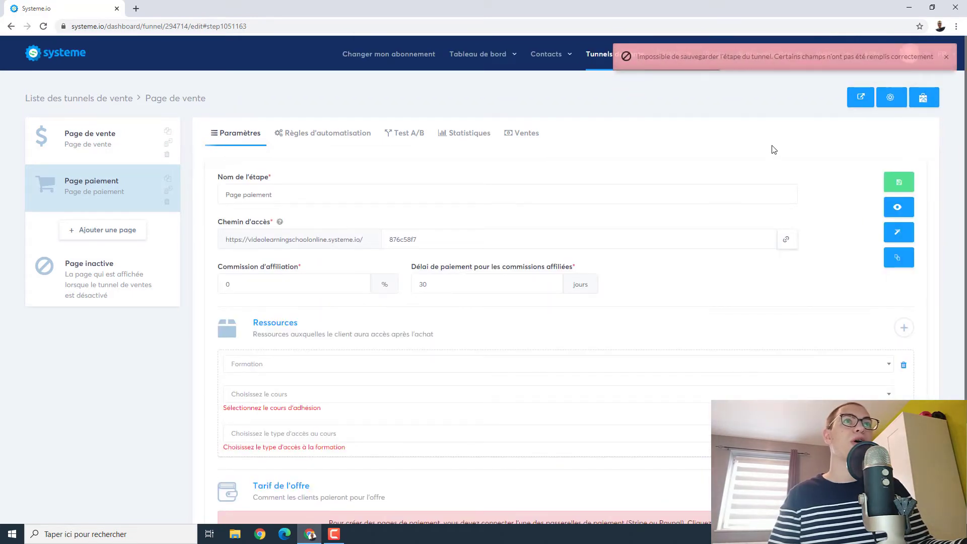
mouse_move(836, 68)
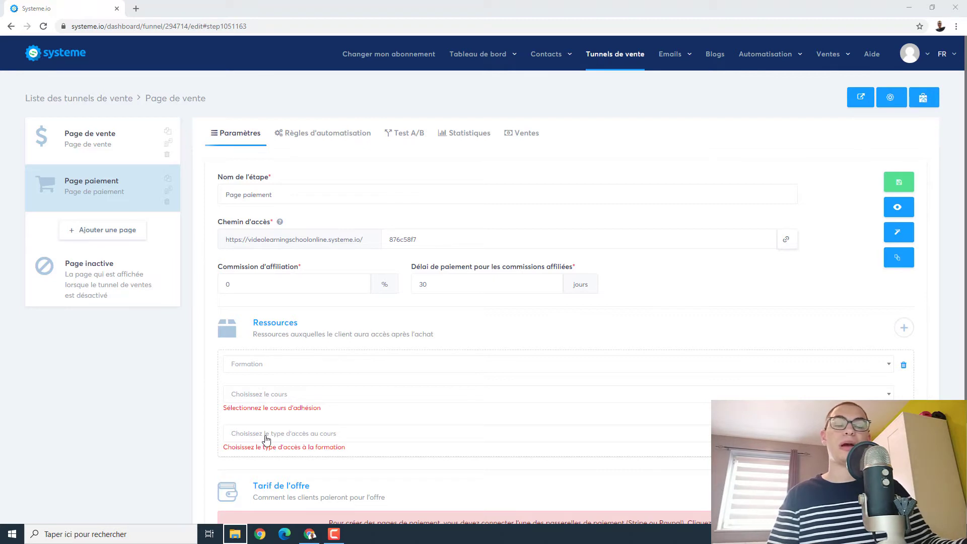
scroll(263, 440, "down", 1)
scroll(266, 441, "down", 1)
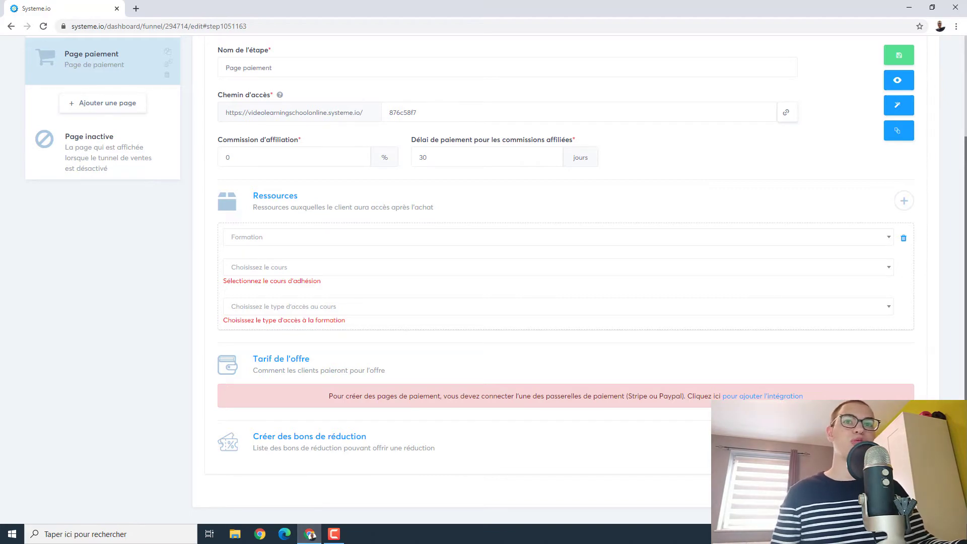
Step: Check which discount coupons can be chosen for the payment page
left_click(905, 441)
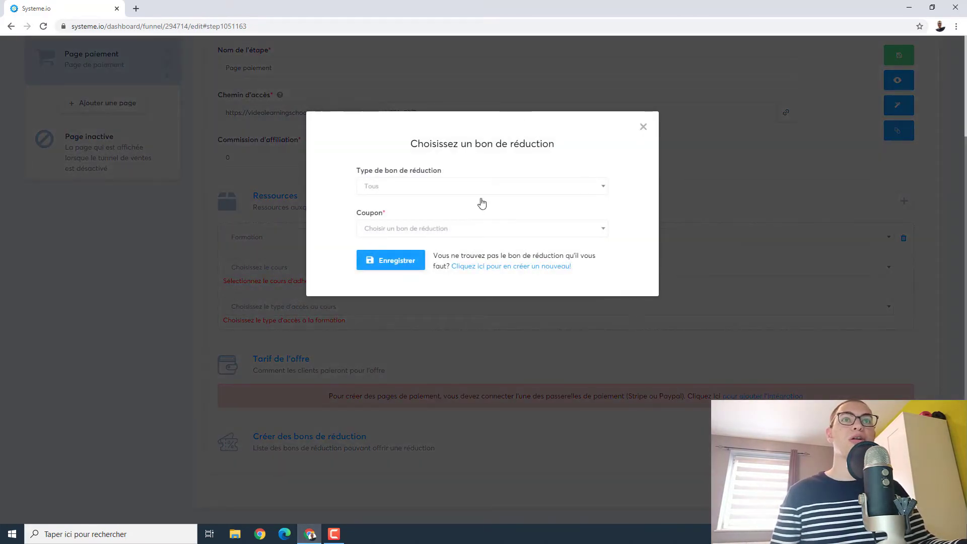
left_click(475, 228)
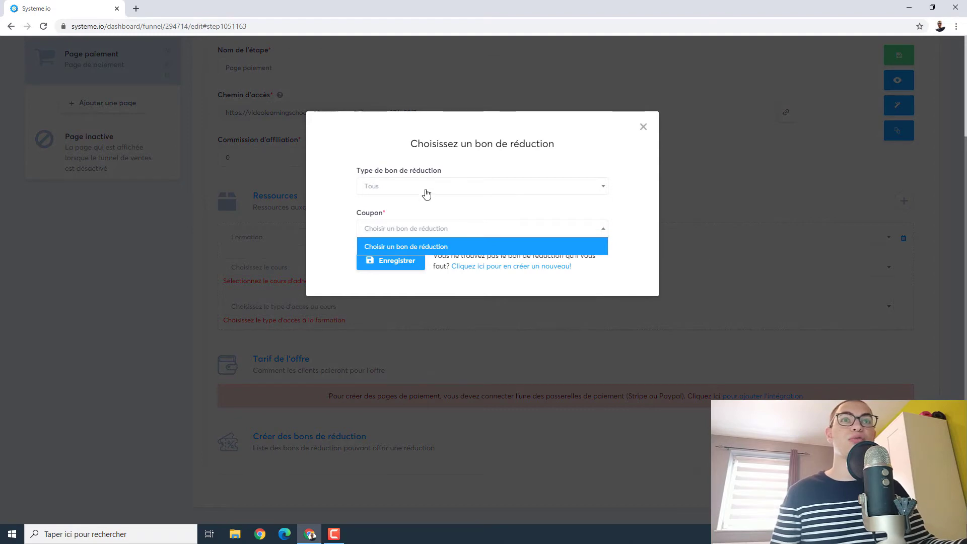
left_click(643, 127)
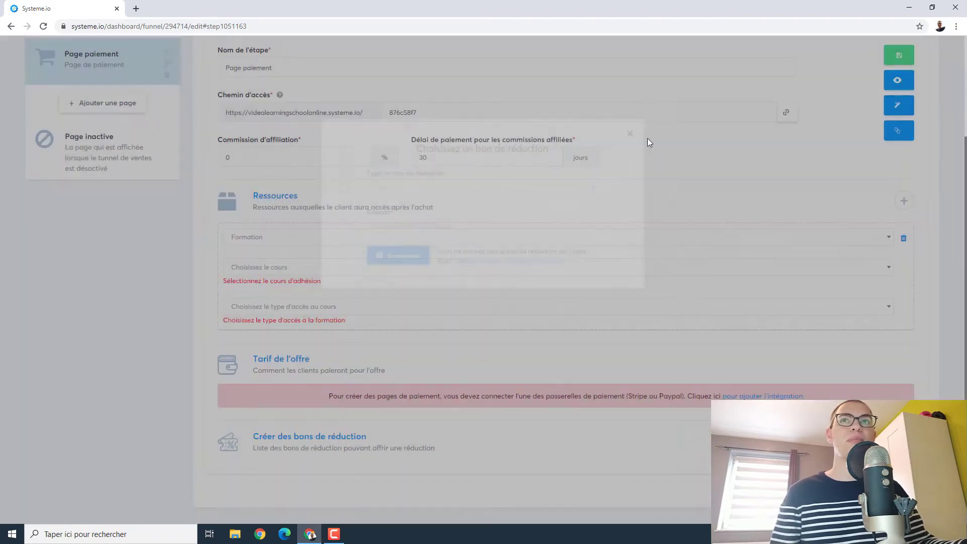
Step: Open the payment page in the page editor and examine its contact form, payment methods, offer pricing and validation button
scroll(665, 241, "up", 3)
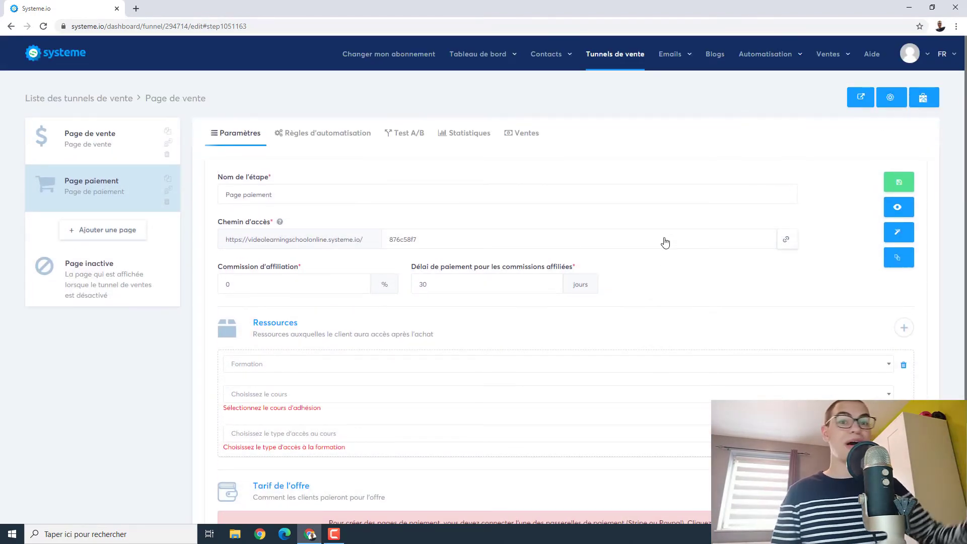
left_click(892, 232)
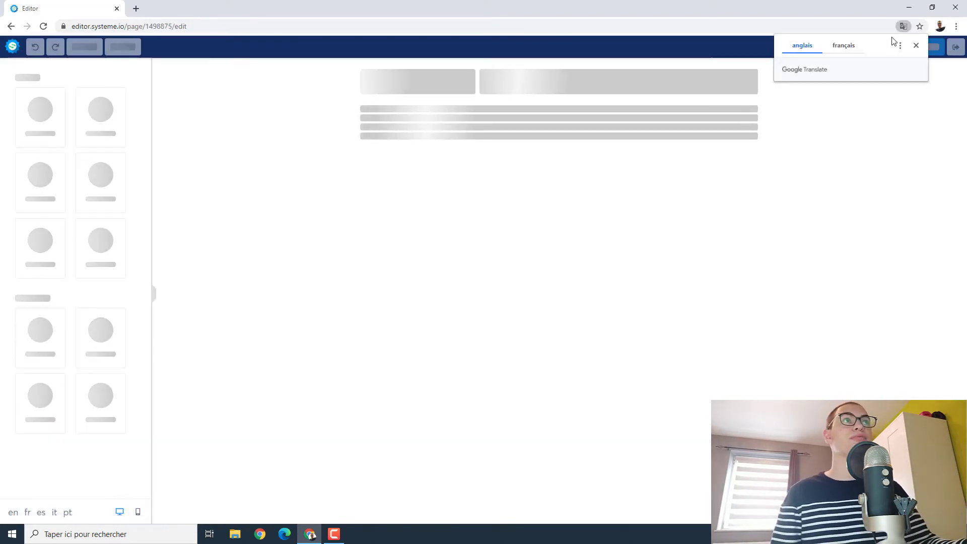
left_click(916, 45)
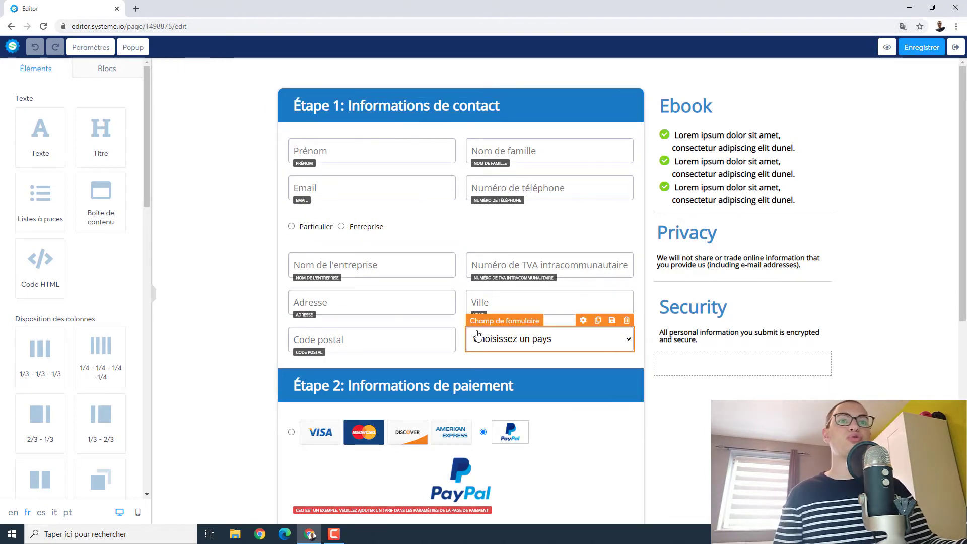
scroll(529, 332, "down", 3)
left_click(409, 276)
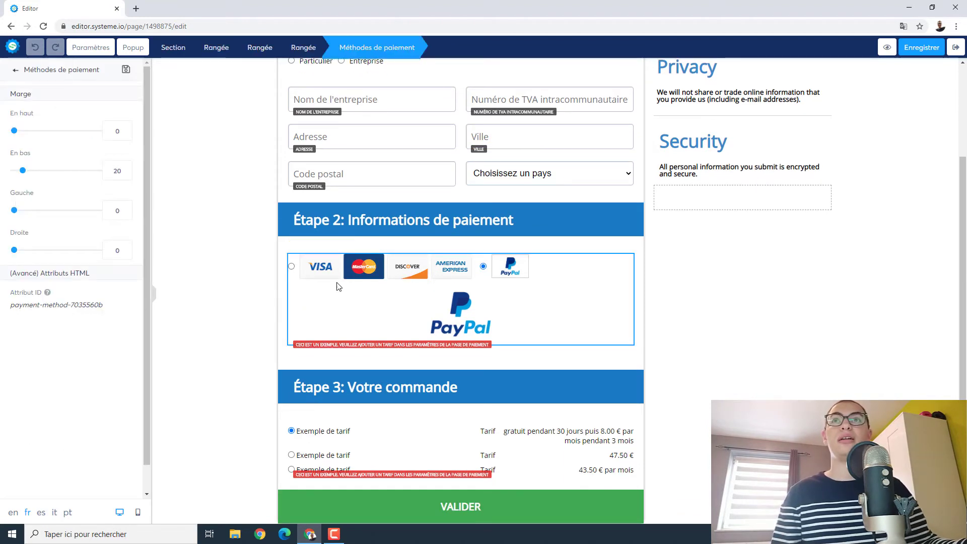
left_click(240, 334)
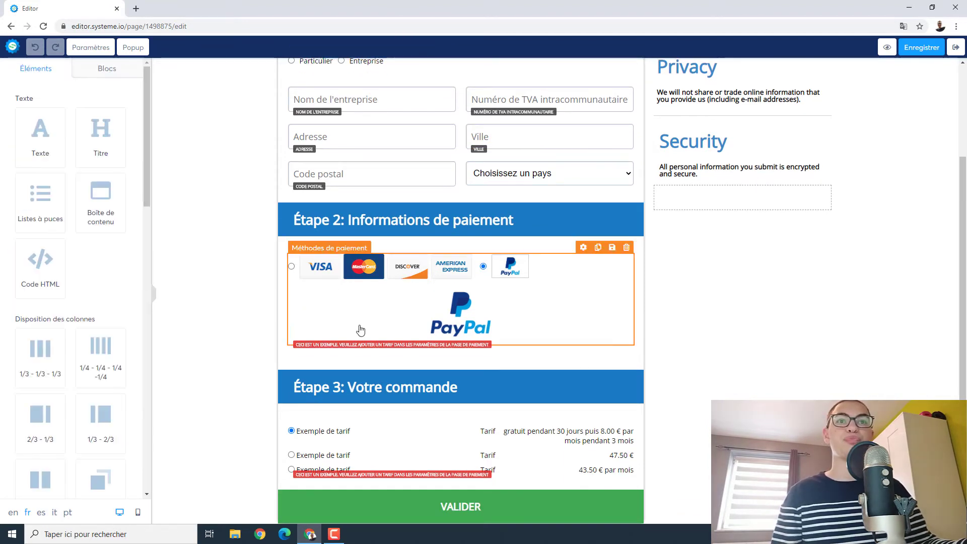
scroll(360, 328, "down", 3)
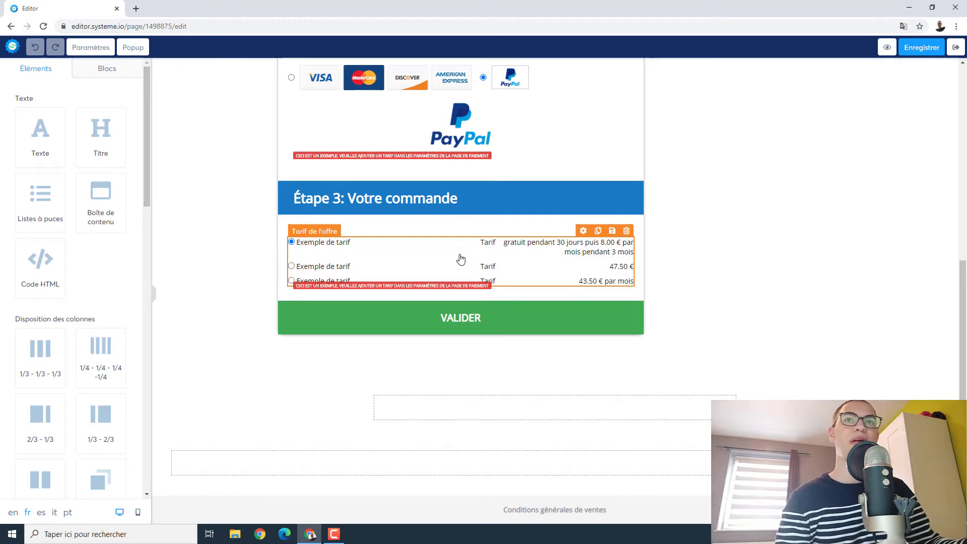
left_click(451, 314)
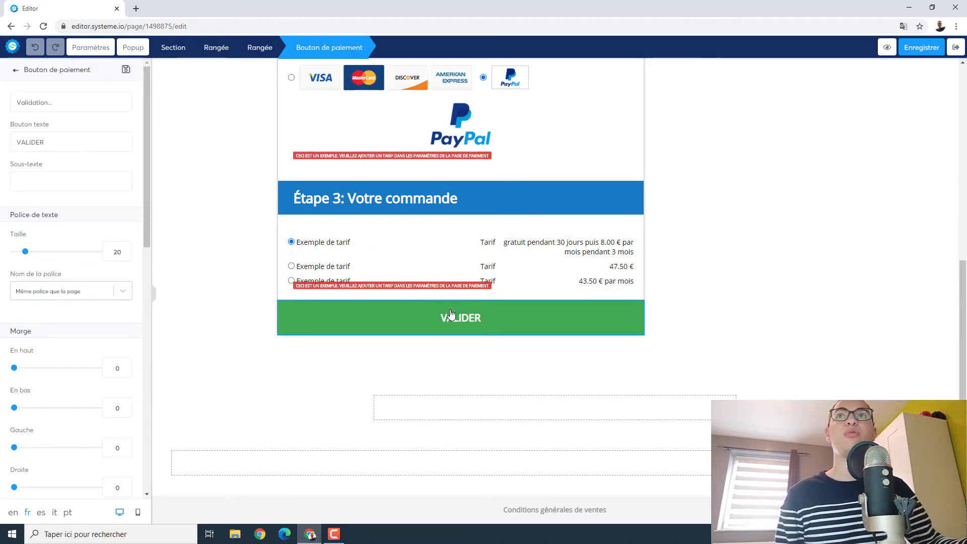
left_click(218, 261)
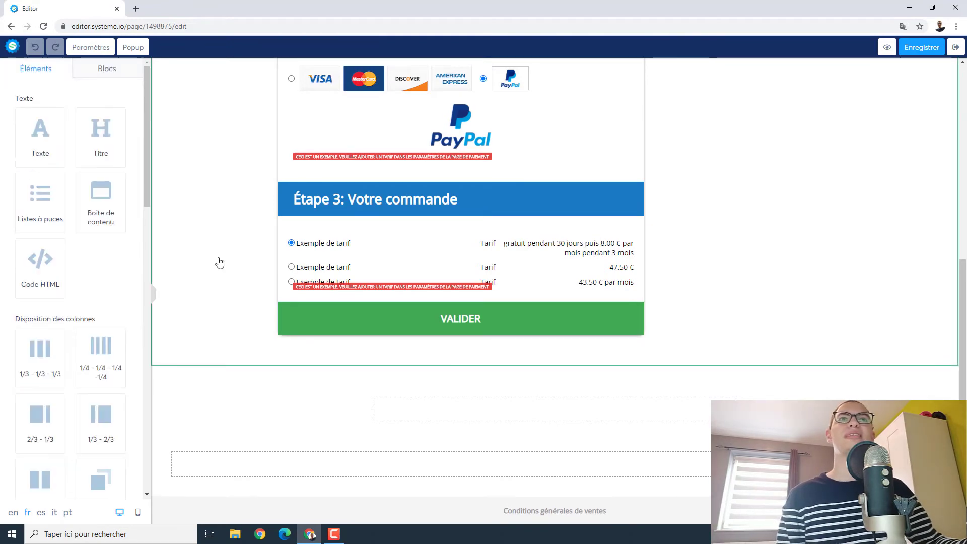
scroll(219, 262, "up", 7)
scroll(219, 263, "down", 7)
scroll(219, 263, "up", 7)
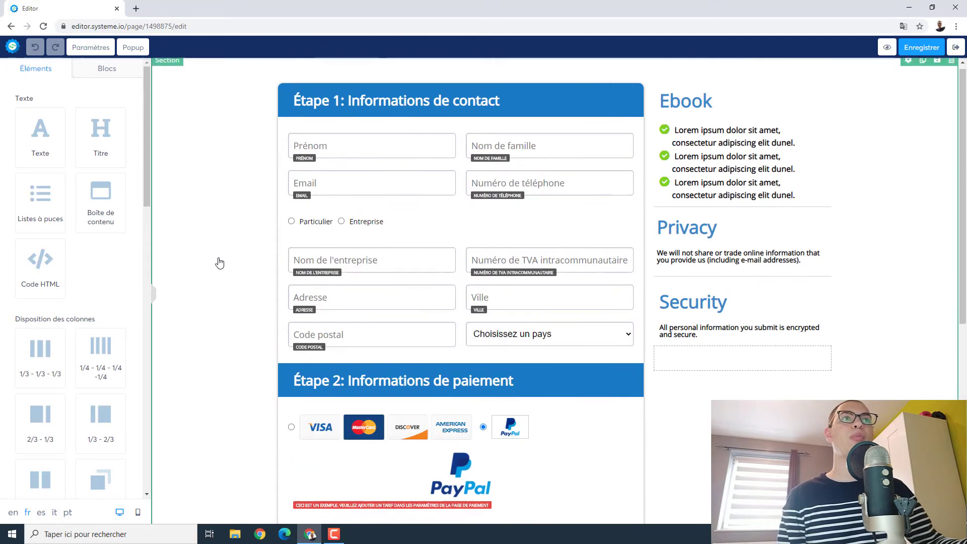
Step: Save the payment page design and return to the funnel's step settings
left_click(924, 48)
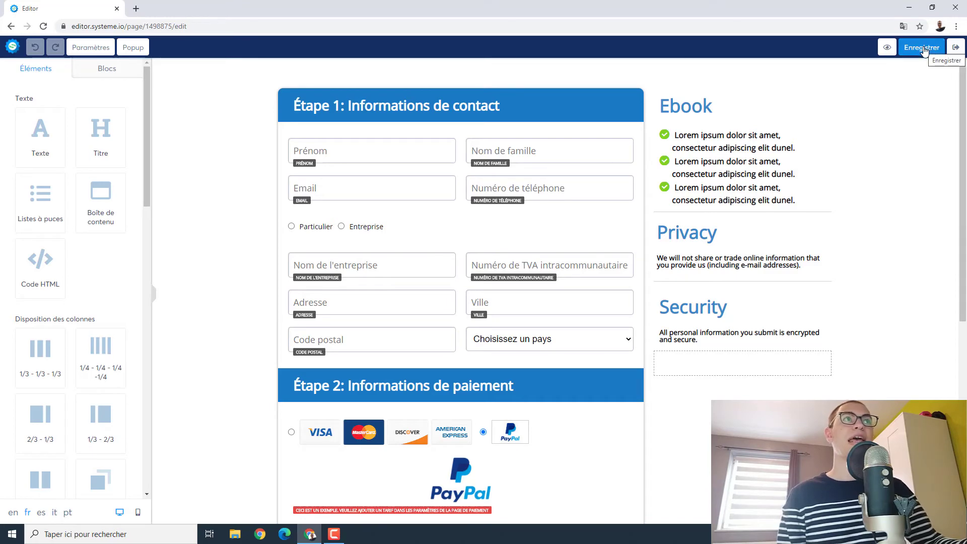
scroll(406, 446, "down", 5)
scroll(406, 446, "down", 2)
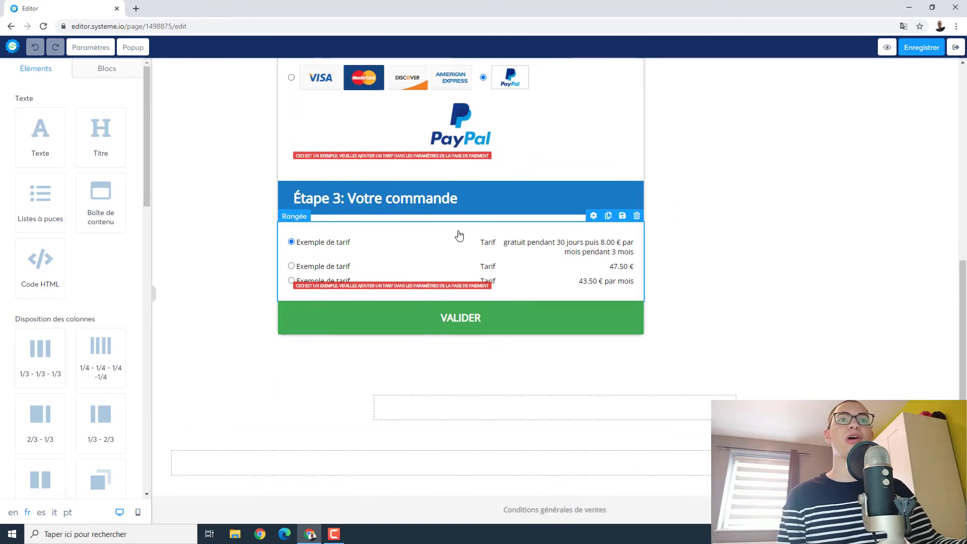
left_click(957, 48)
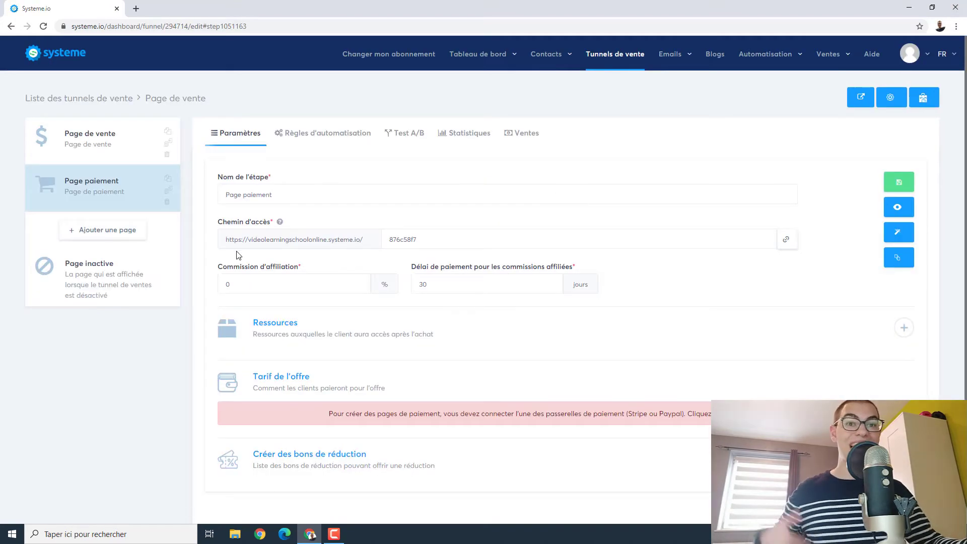
Step: Add a new funnel step named "upsell1" of type "Upsell"
left_click(112, 241)
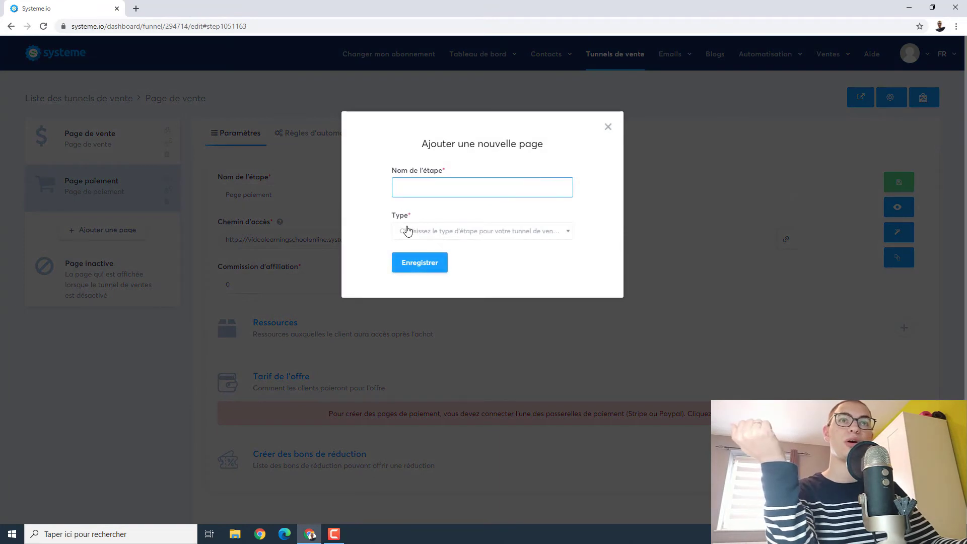
left_click(408, 231)
scroll(456, 313, "down", 1)
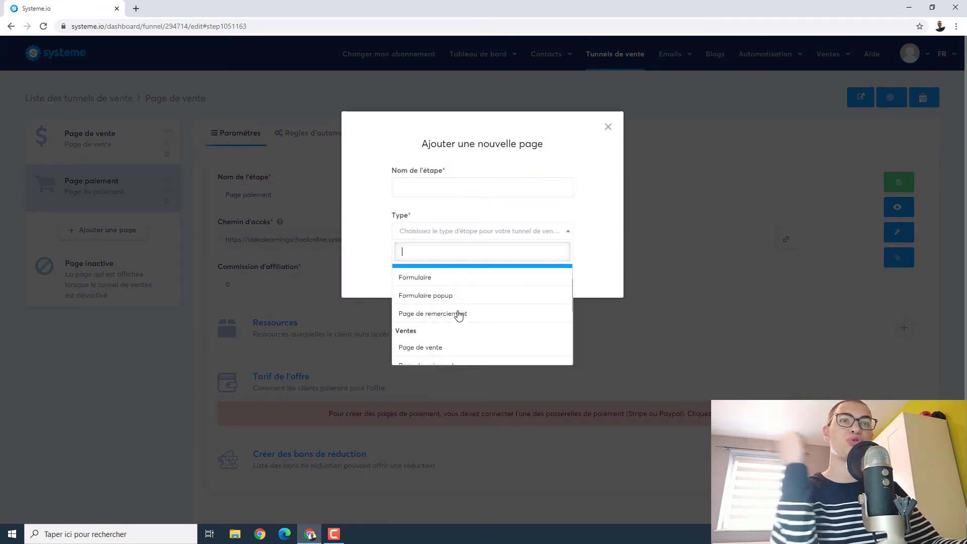
scroll(457, 315, "down", 1)
scroll(457, 322, "down", 1)
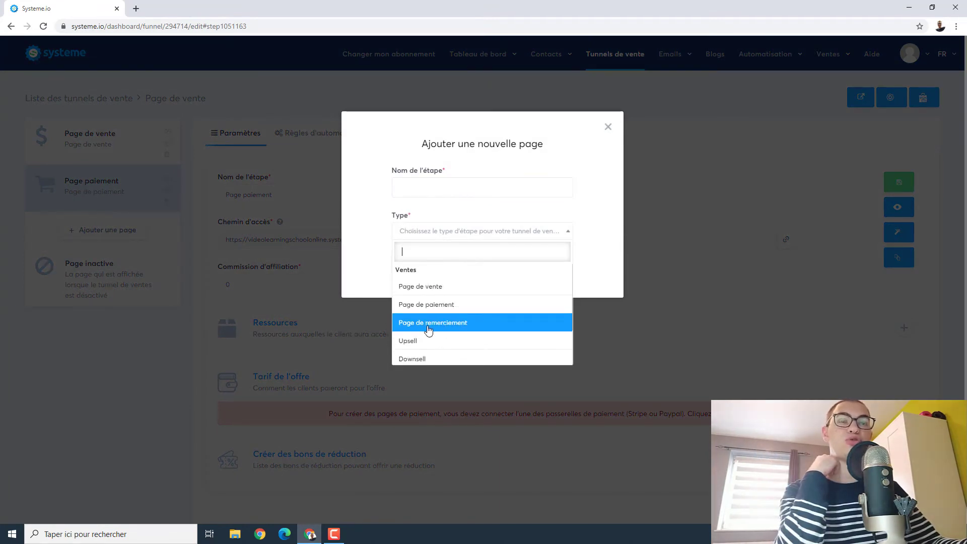
scroll(427, 331, "down", 2)
scroll(448, 314, "up", 1)
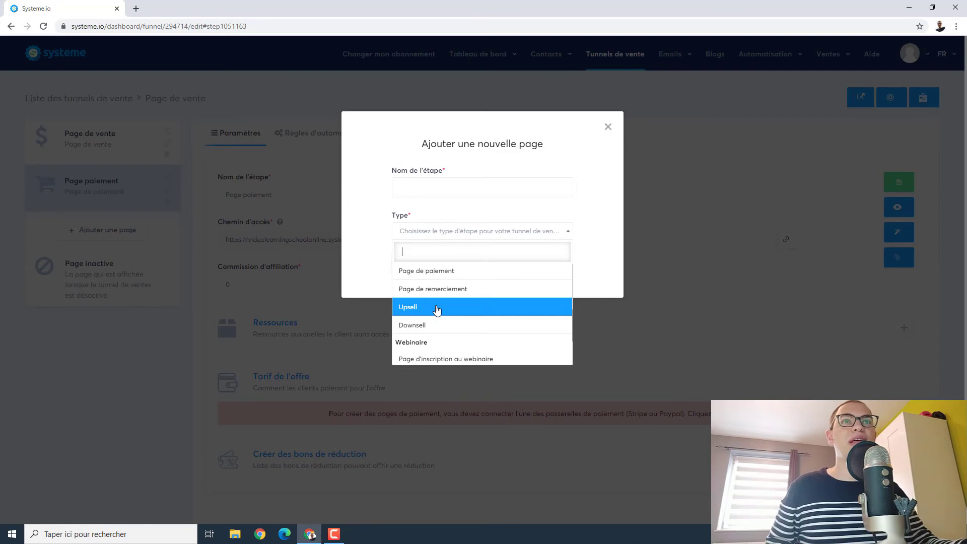
left_click(436, 309)
left_click(421, 185)
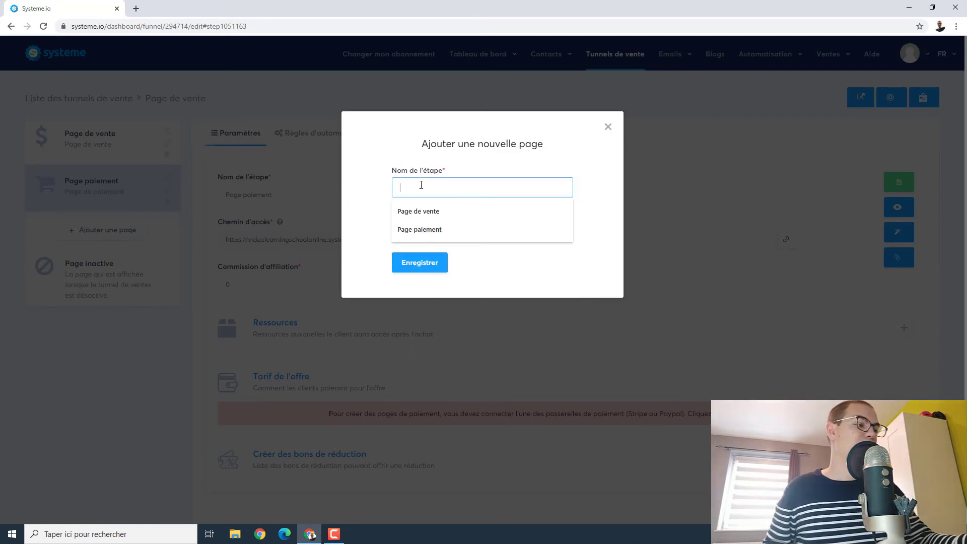
type("upse")
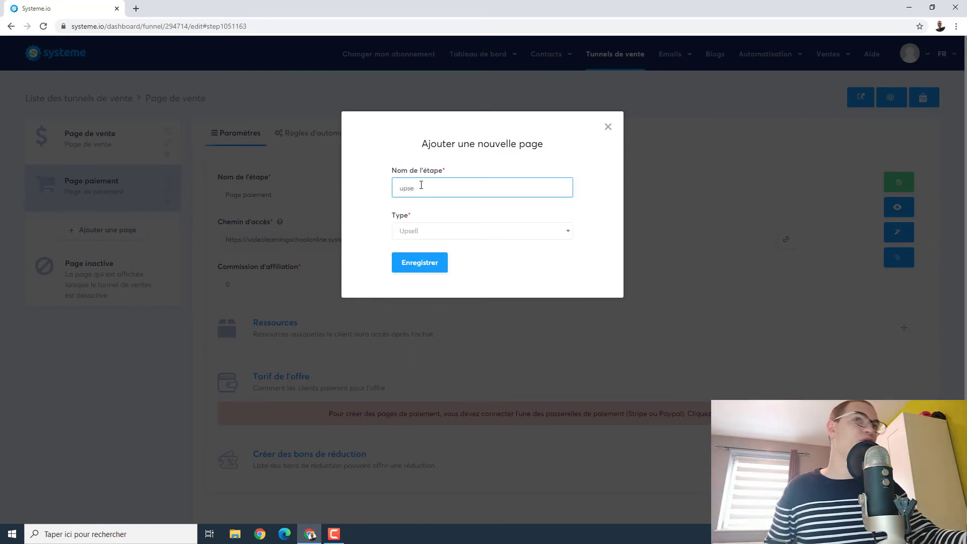
type("ll1")
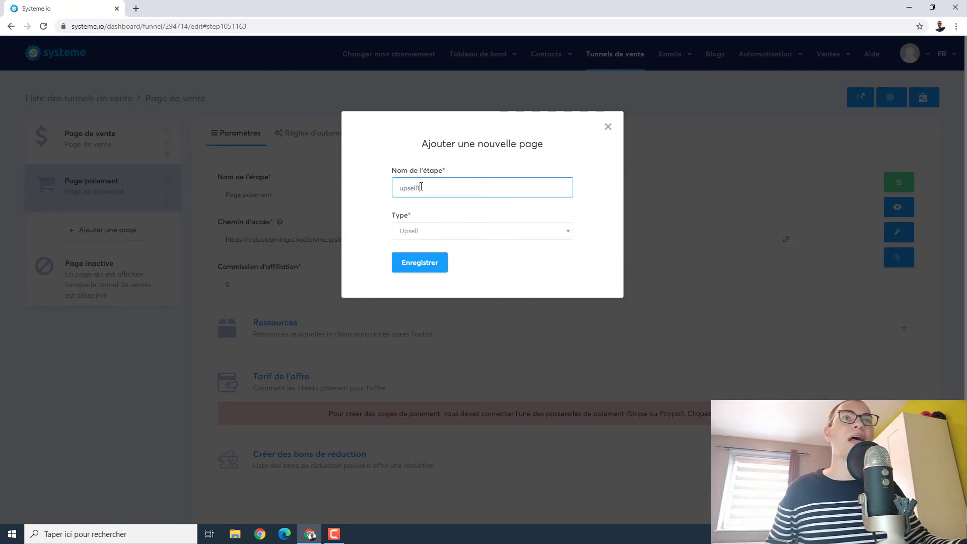
left_click(416, 271)
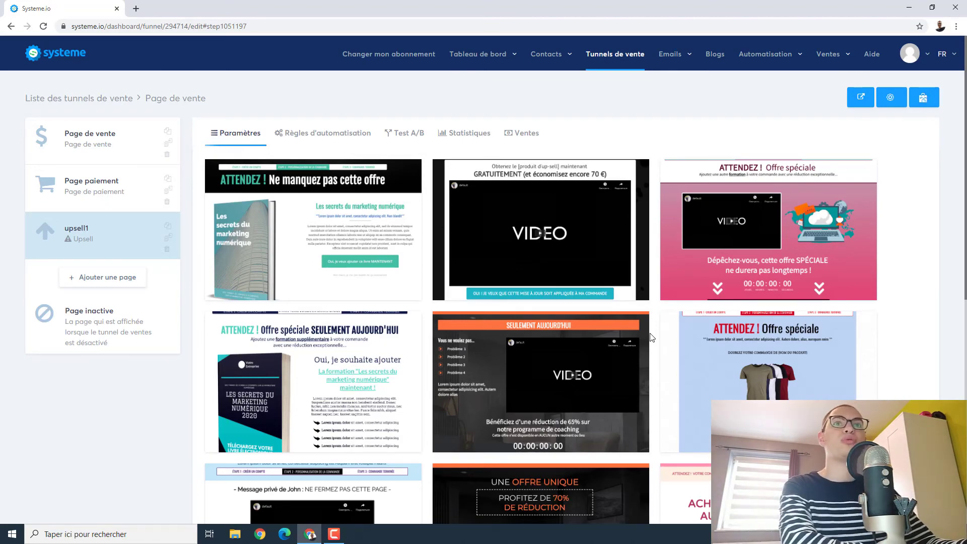
Step: Browse the upsell templates and apply the pink "ATTENDEZ ! Offre spéciale" template with a video and laptop illustration to "upsell1"
scroll(653, 338, "down", 4)
scroll(652, 338, "up", 3)
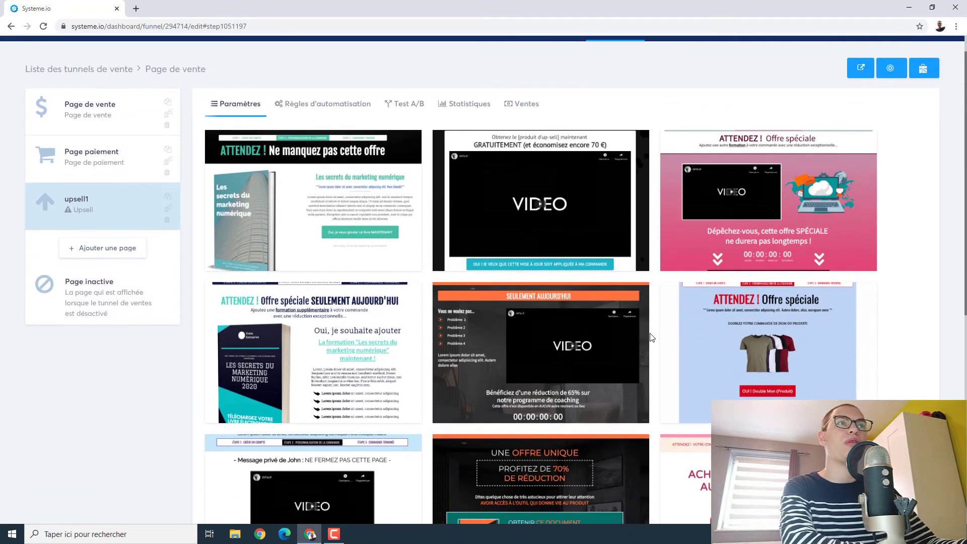
scroll(652, 337, "down", 7)
scroll(652, 337, "up", 8)
mouse_move(758, 219)
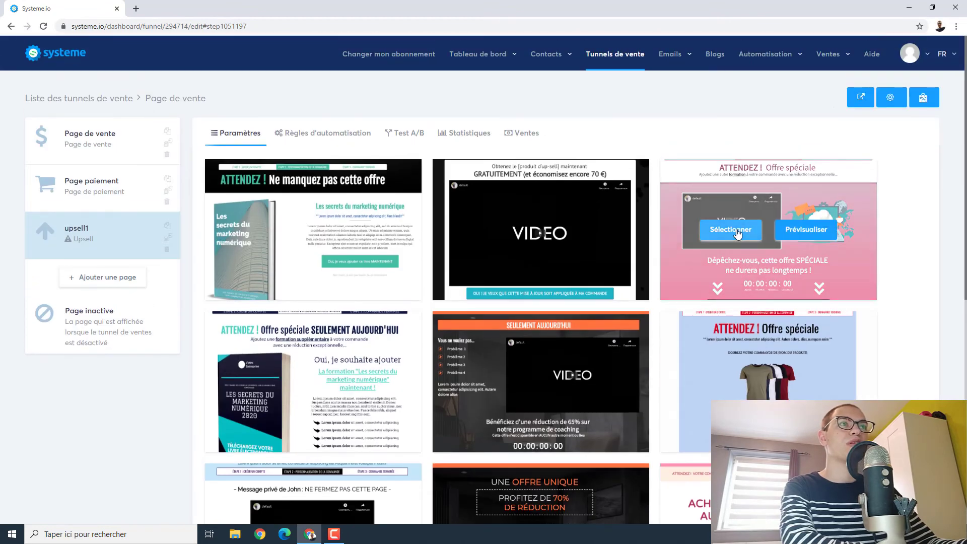
left_click(737, 232)
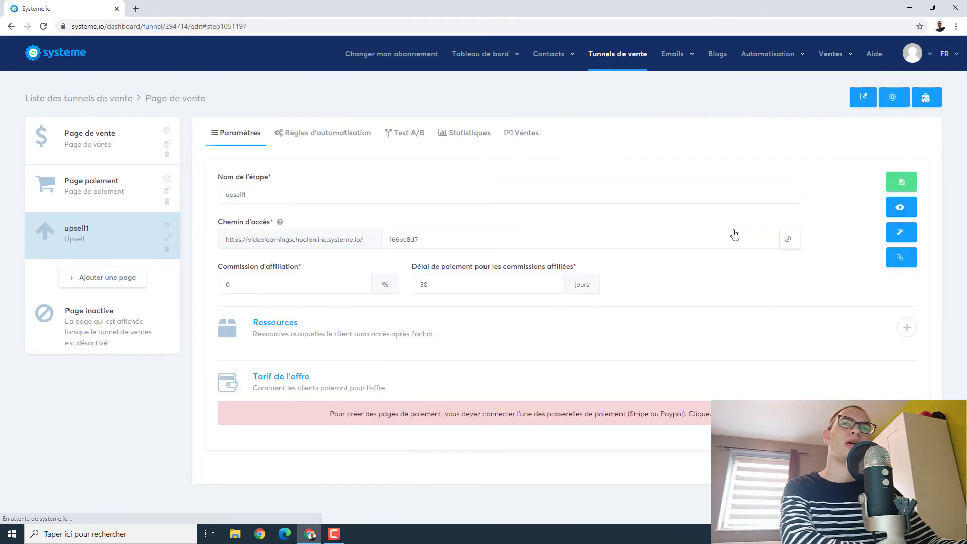
left_click(735, 233)
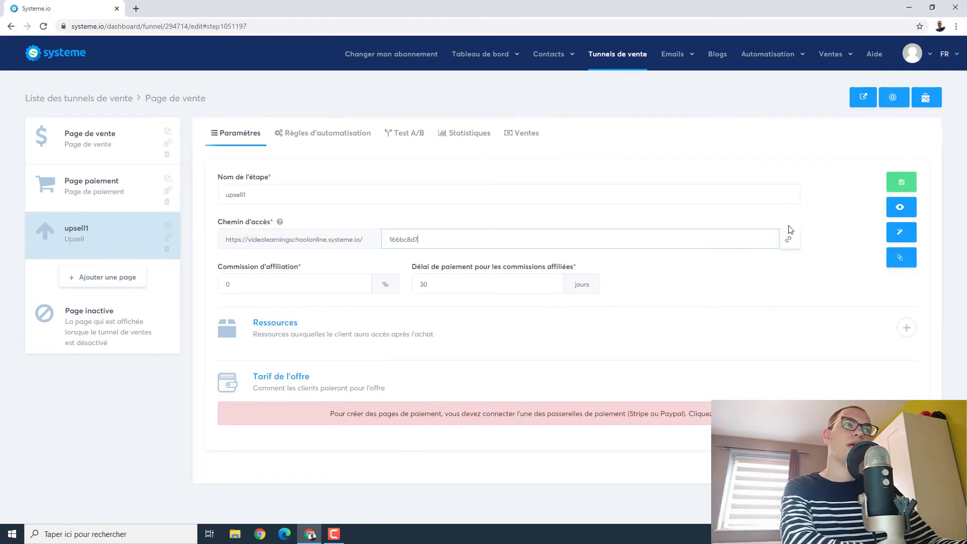
Step: Review the special offer content of the "upsell1" page in the page editor, save it and return to the funnel settings
left_click(901, 233)
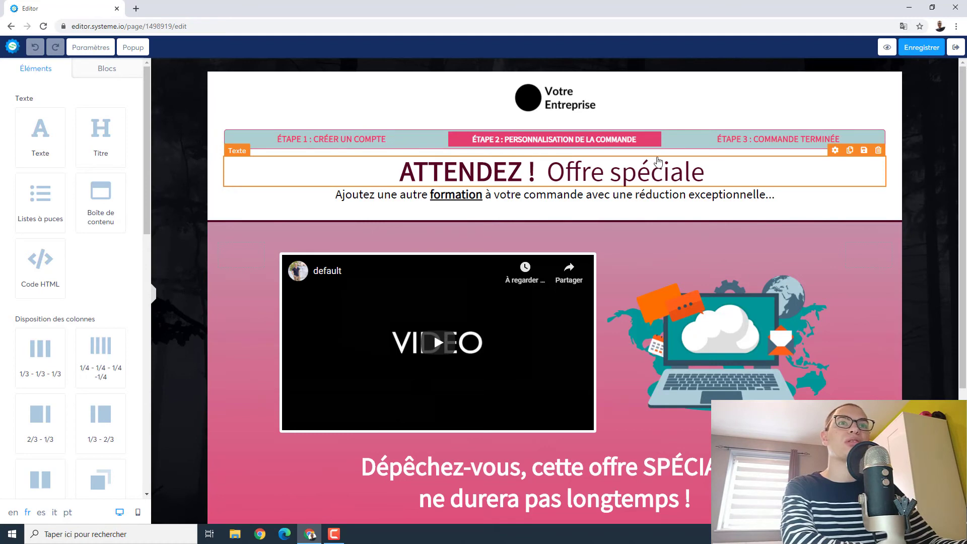
scroll(640, 355, "down", 1)
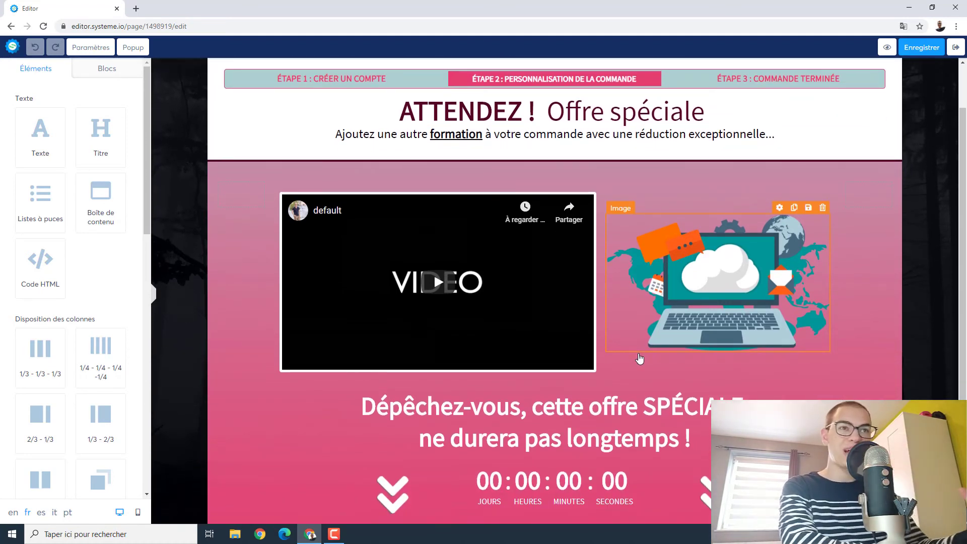
scroll(640, 357, "down", 1)
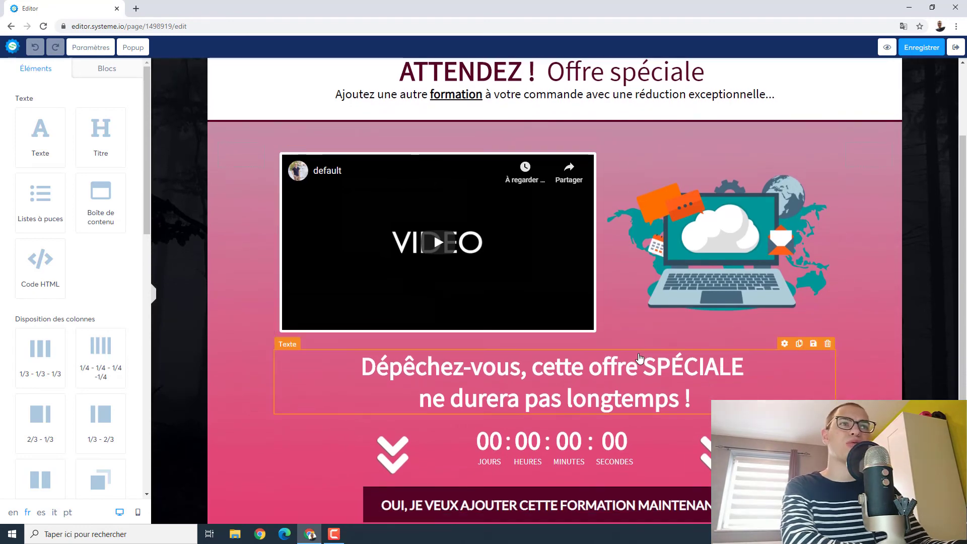
scroll(649, 342, "down", 1)
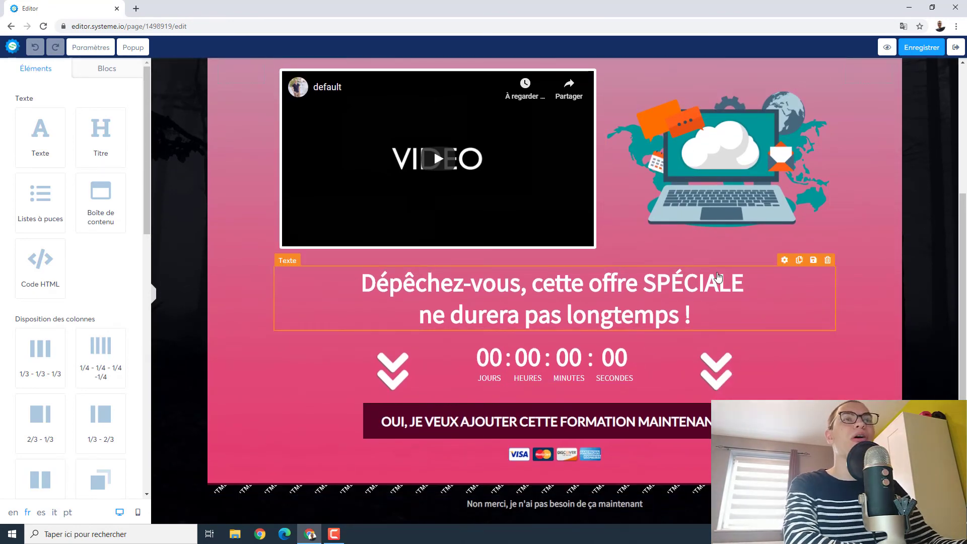
scroll(719, 277, "up", 1)
scroll(719, 277, "up", 1)
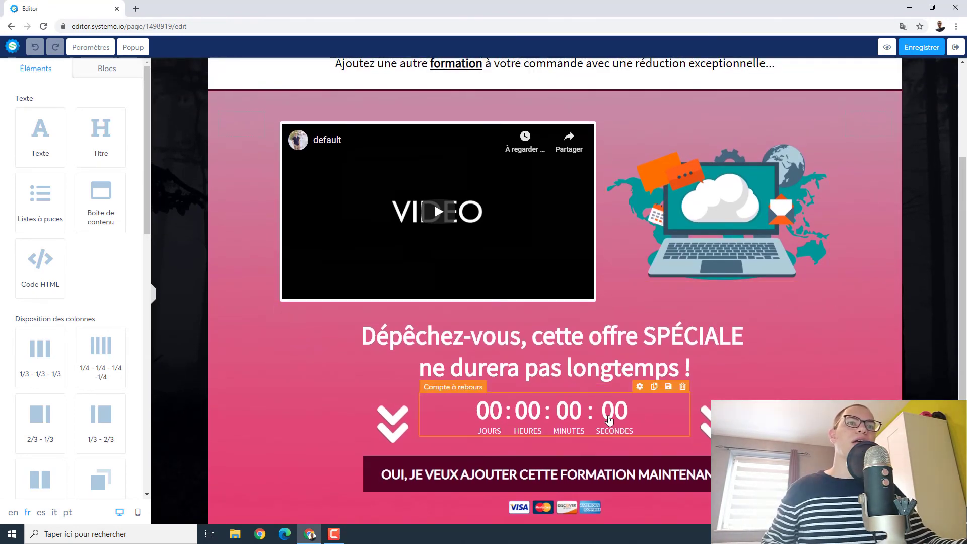
left_click(930, 48)
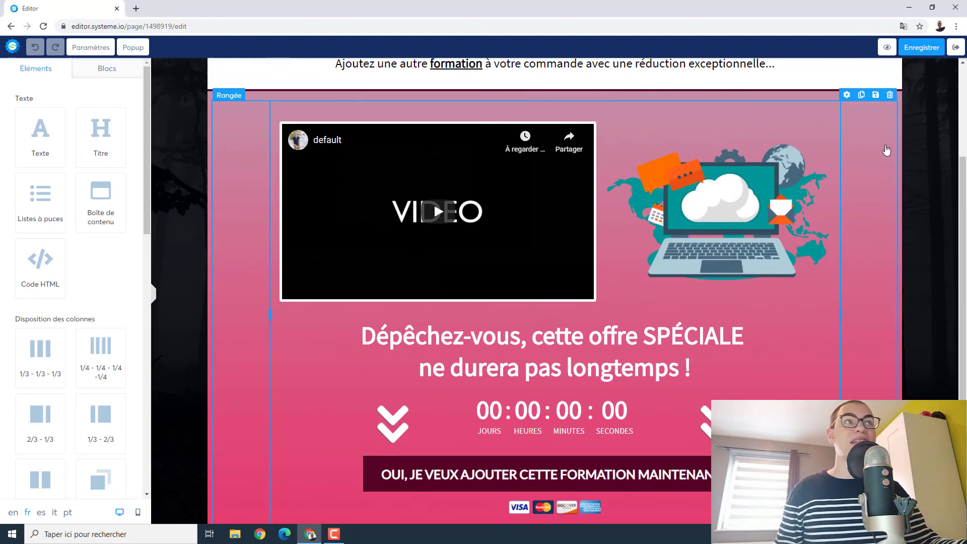
left_click(956, 47)
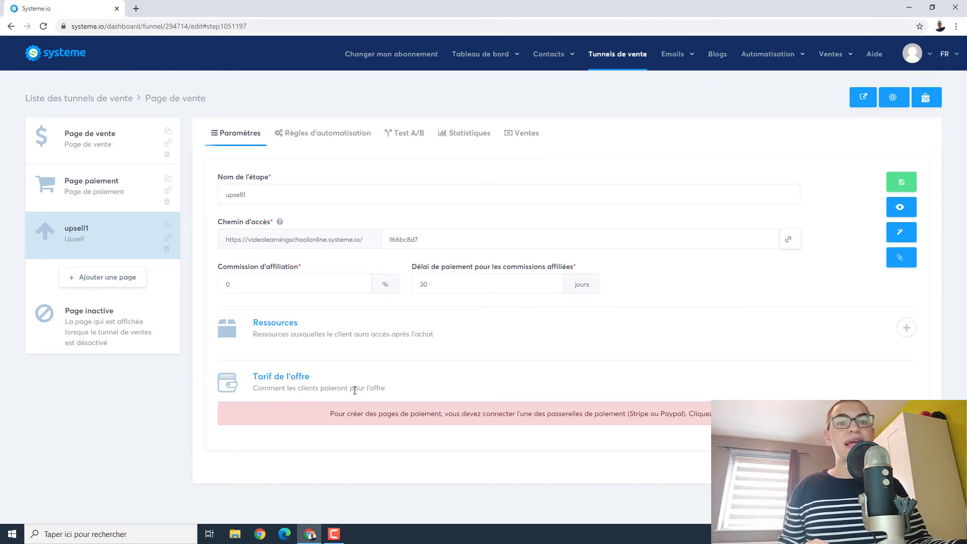
Step: Add a "Page de remerciement" step of the same type and apply the blue thumbs-up "Merci pour votre commande !" template without an order summary
left_click(121, 286)
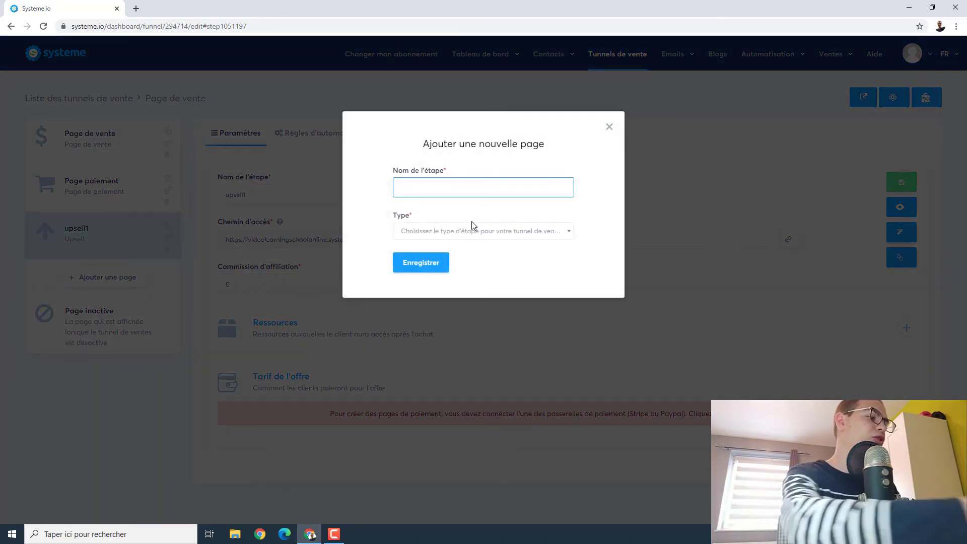
type("Page de remerciement")
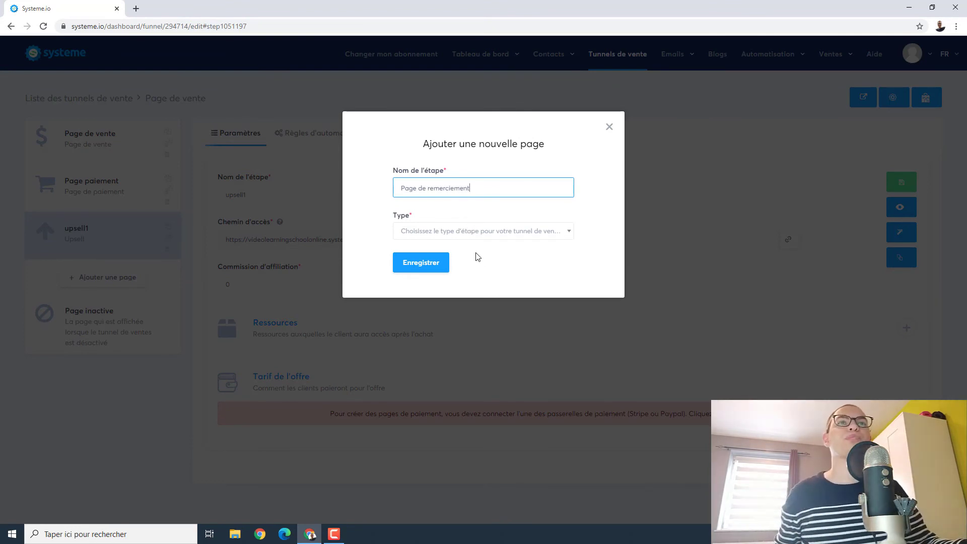
left_click(477, 236)
scroll(469, 312, "down", 3)
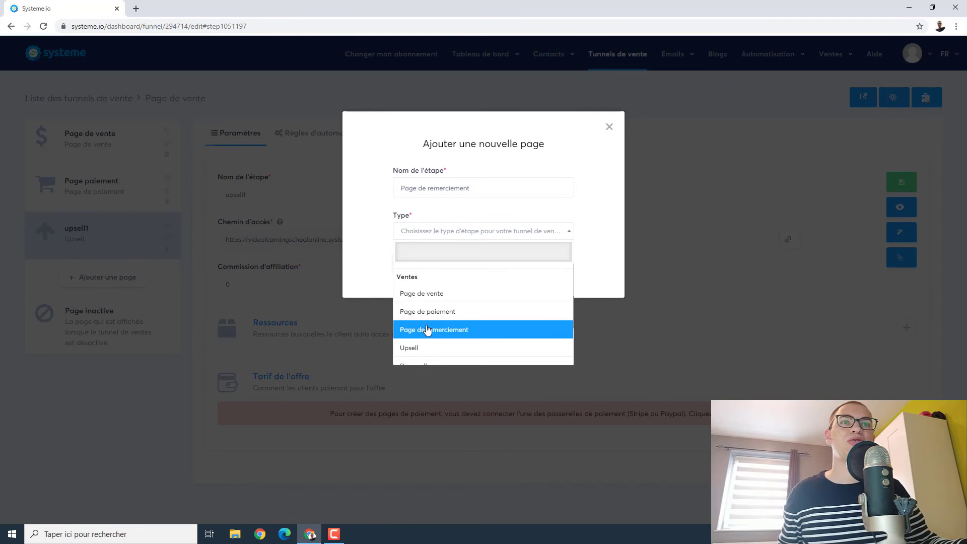
left_click(427, 330)
left_click(421, 263)
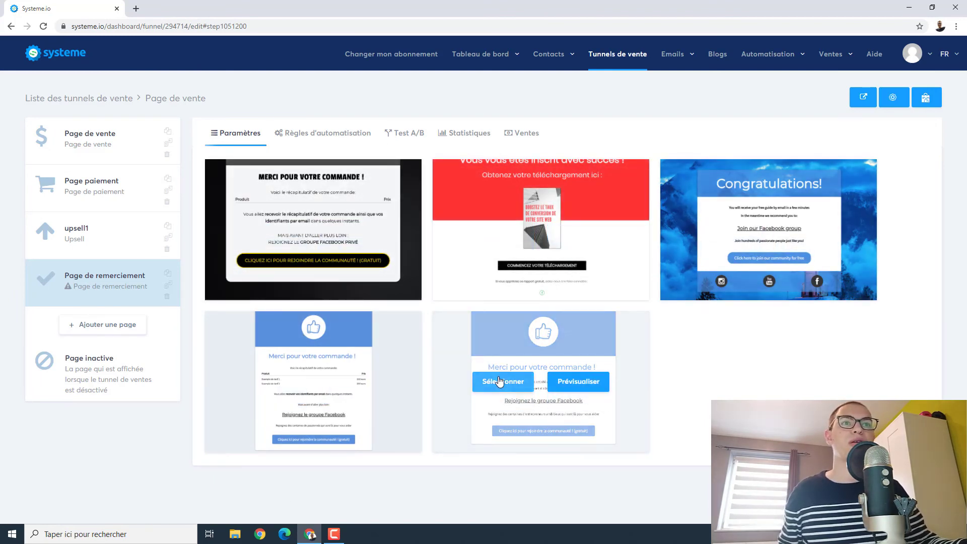
left_click(499, 381)
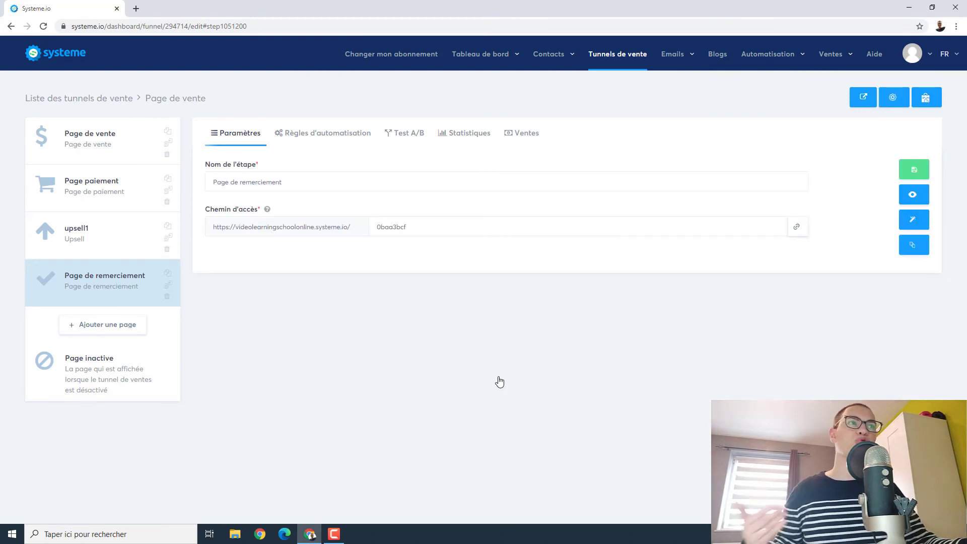
Step: Review and save the thank-you page in the page editor, and return to the funnel's "Page de vente" step settings
left_click(913, 217)
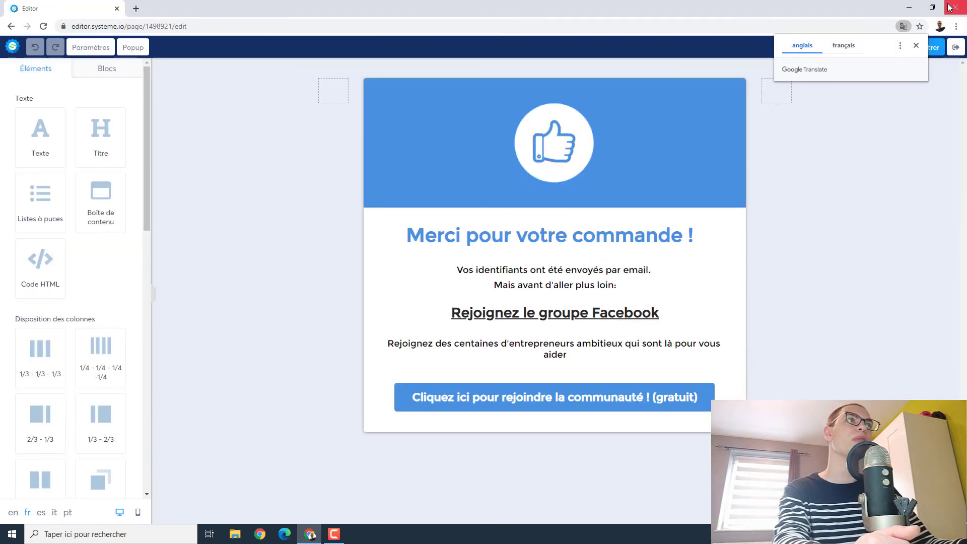
left_click(916, 46)
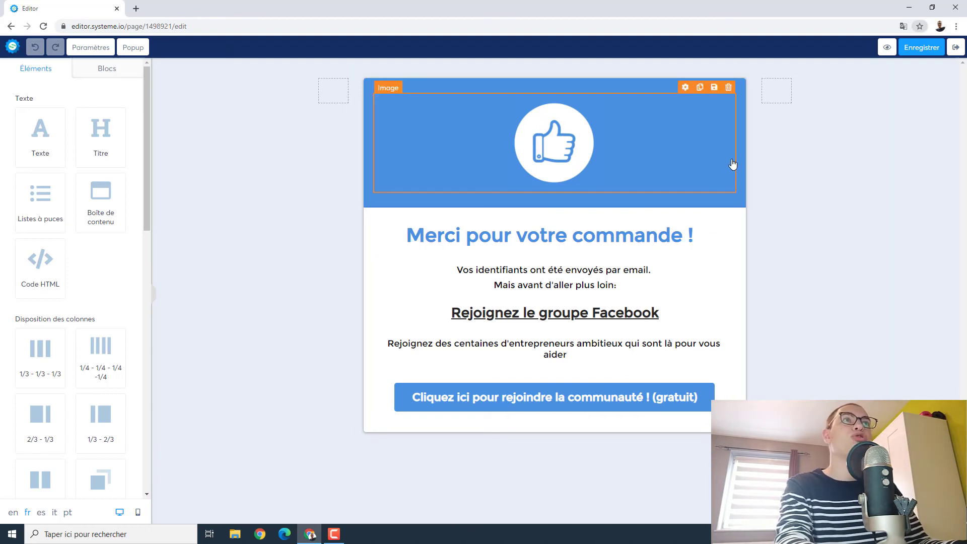
left_click(933, 47)
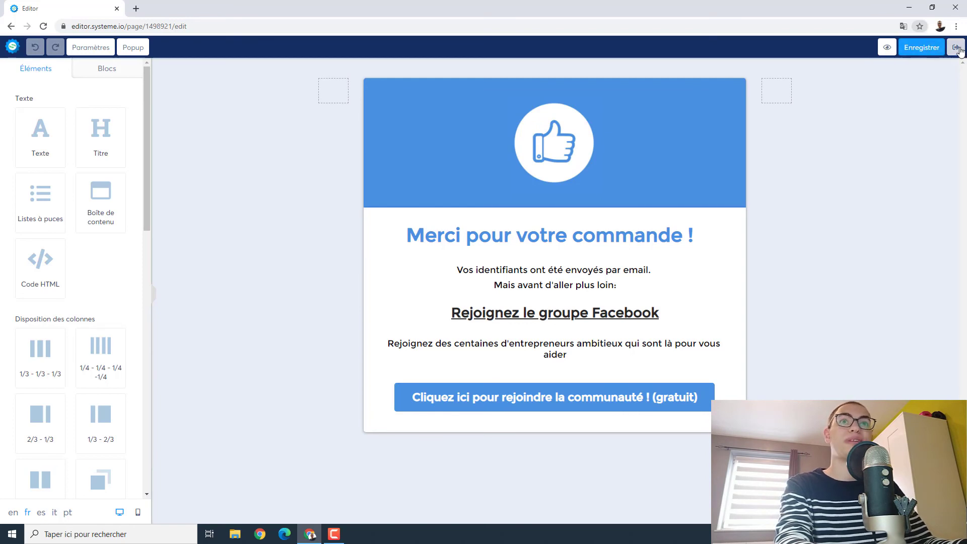
left_click(956, 48)
left_click(84, 146)
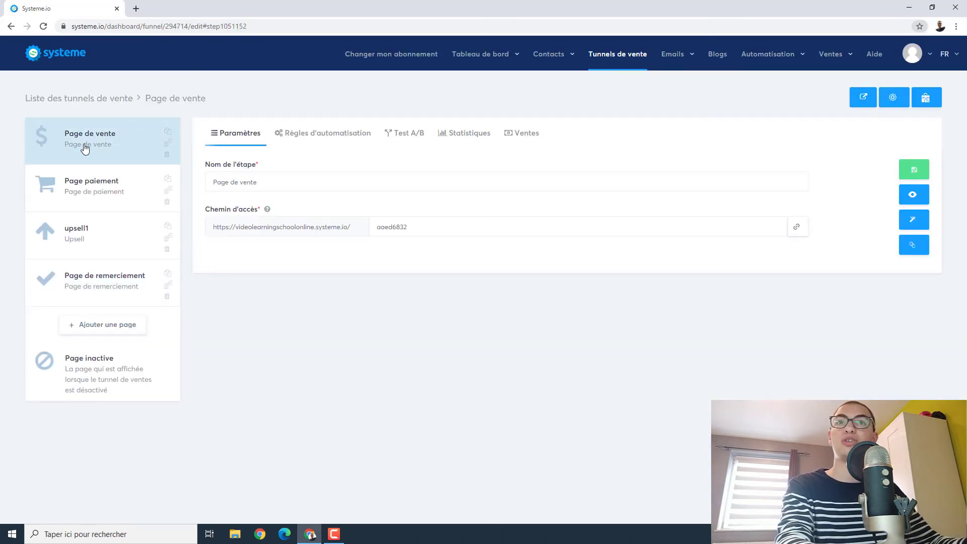